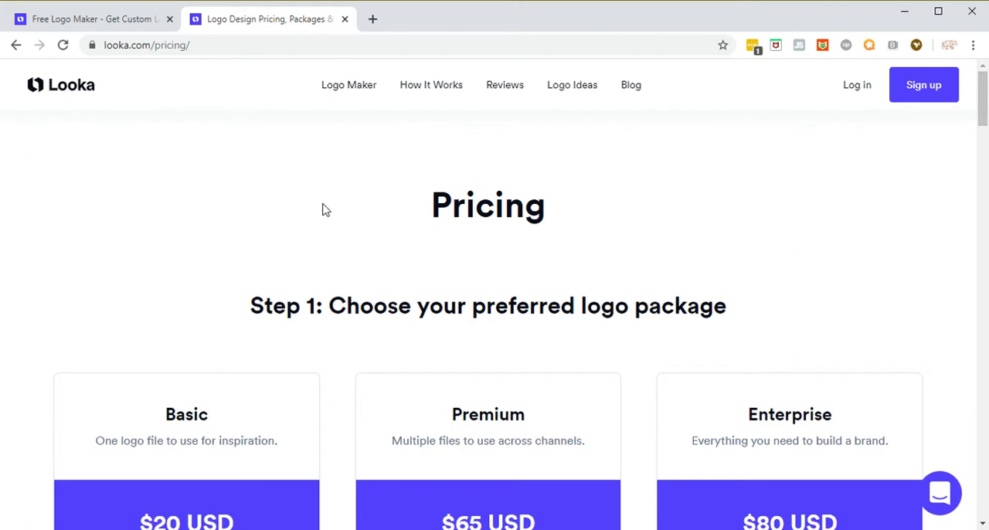
Step: Review the prices and included features of the Basic, Premium and Enterprise logo packages
scroll(323, 207, "down", 1)
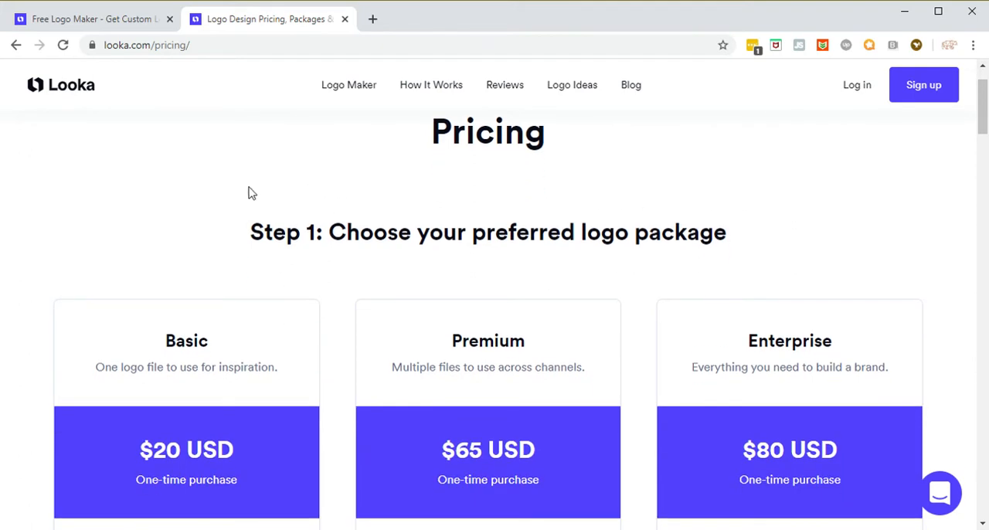
scroll(201, 177, "down", 1)
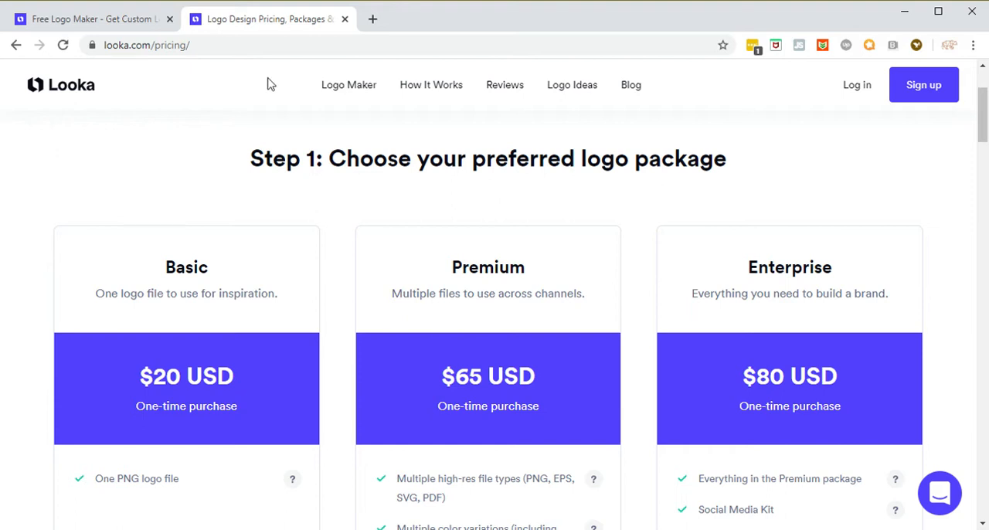
scroll(254, 134, "down", 1)
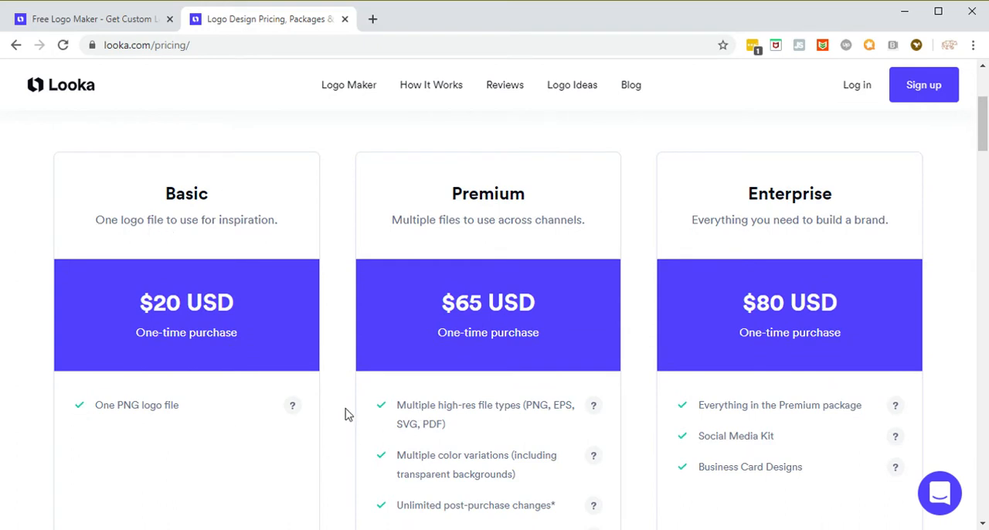
scroll(346, 409, "down", 1)
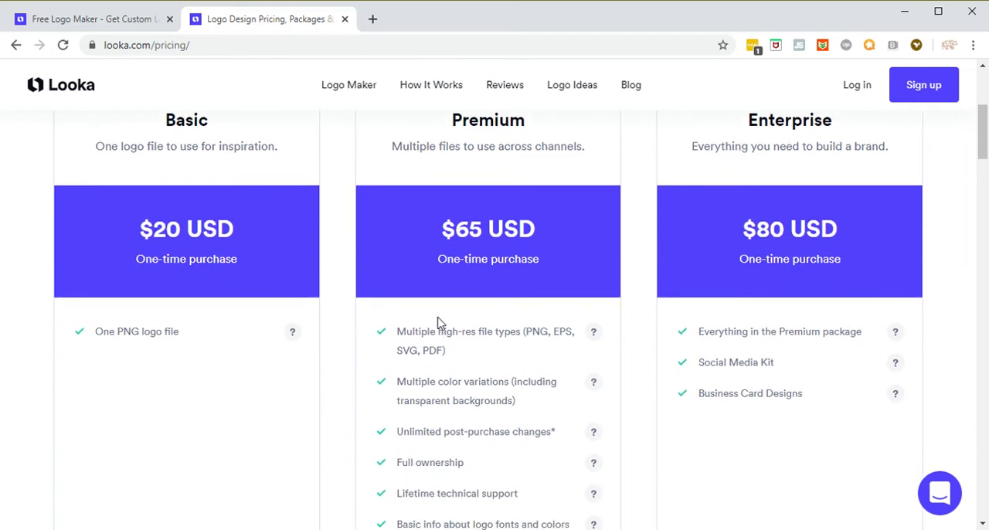
scroll(347, 359, "down", 1)
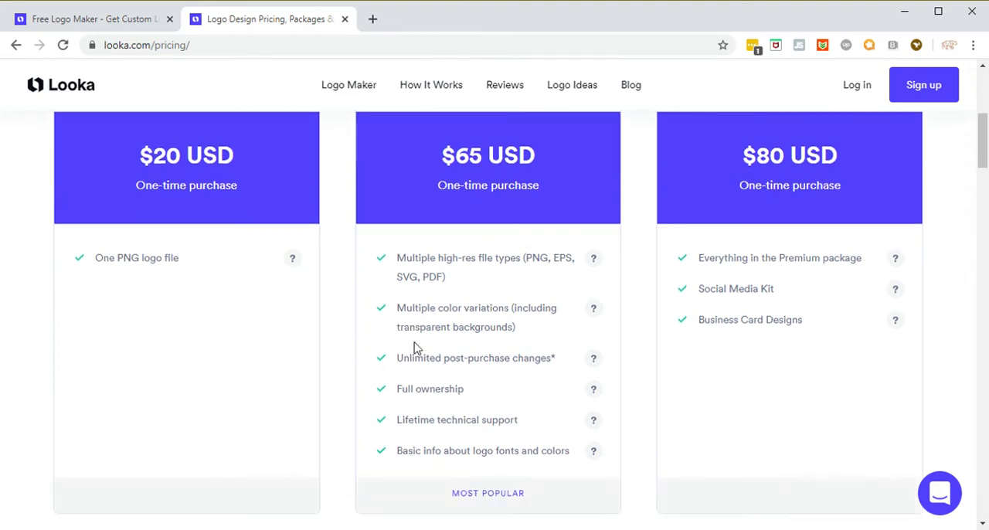
scroll(741, 363, "up", 1)
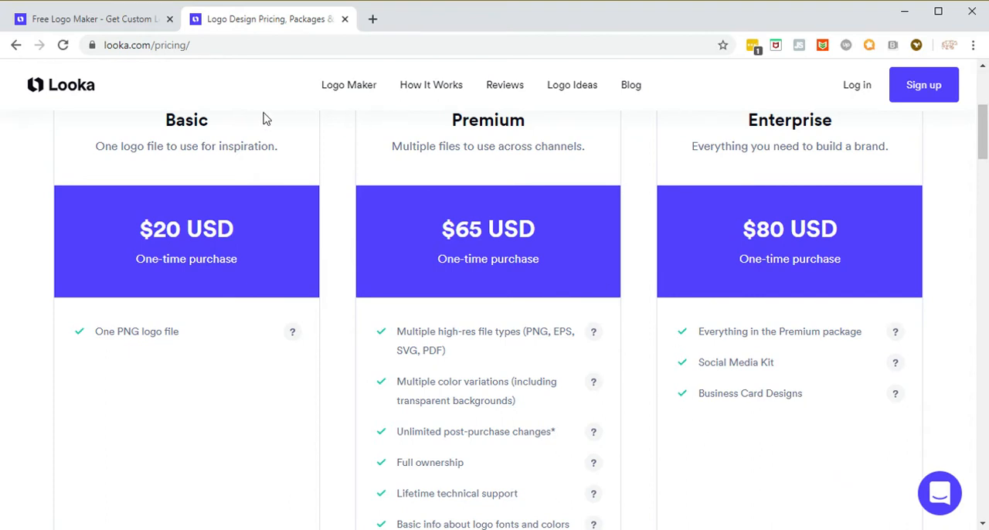
scroll(263, 118, "up", 4)
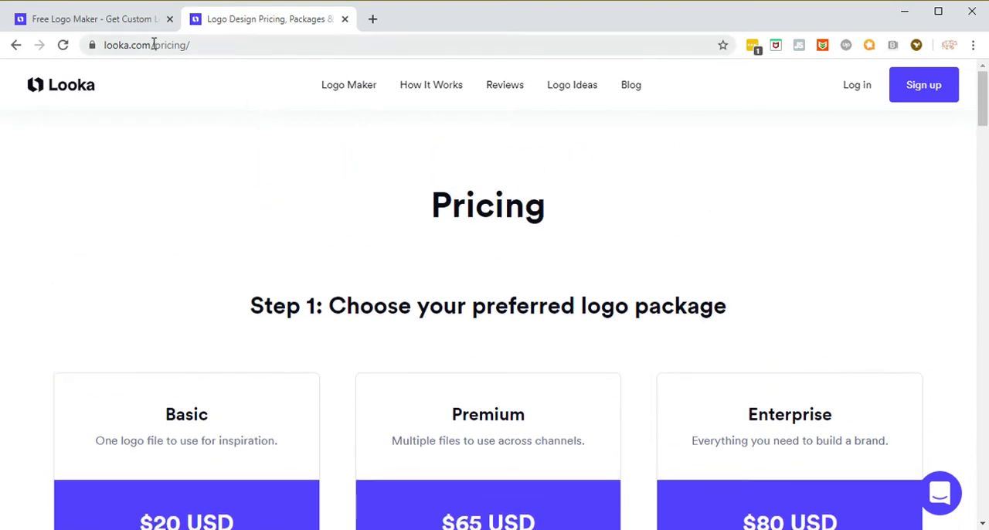
Step: Switch to the open logo maker page, enter Games as the business industry and continue
left_click(90, 18)
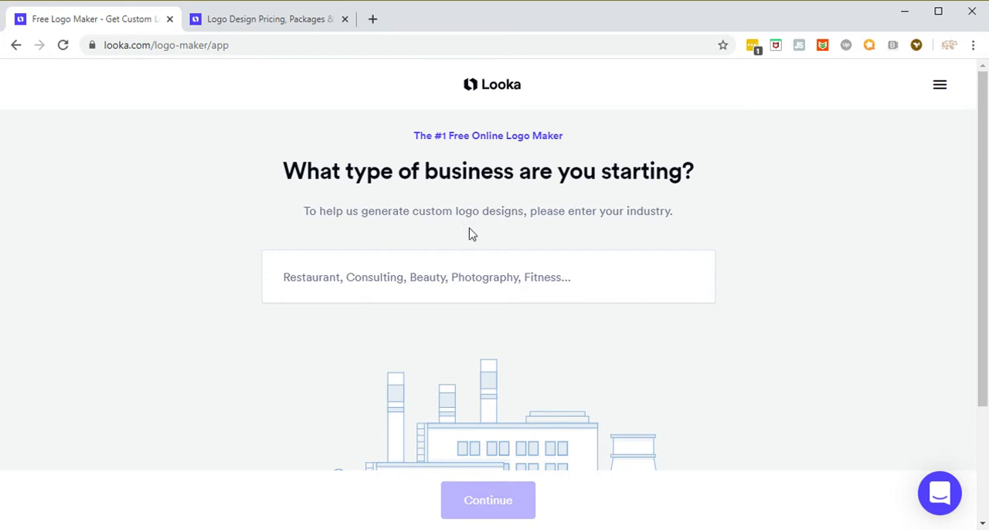
left_click(441, 283)
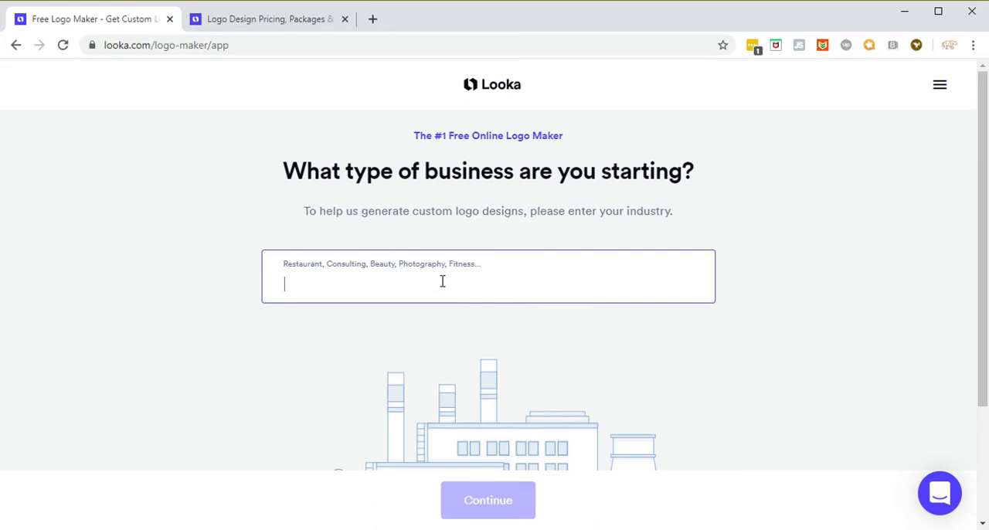
type("Gam")
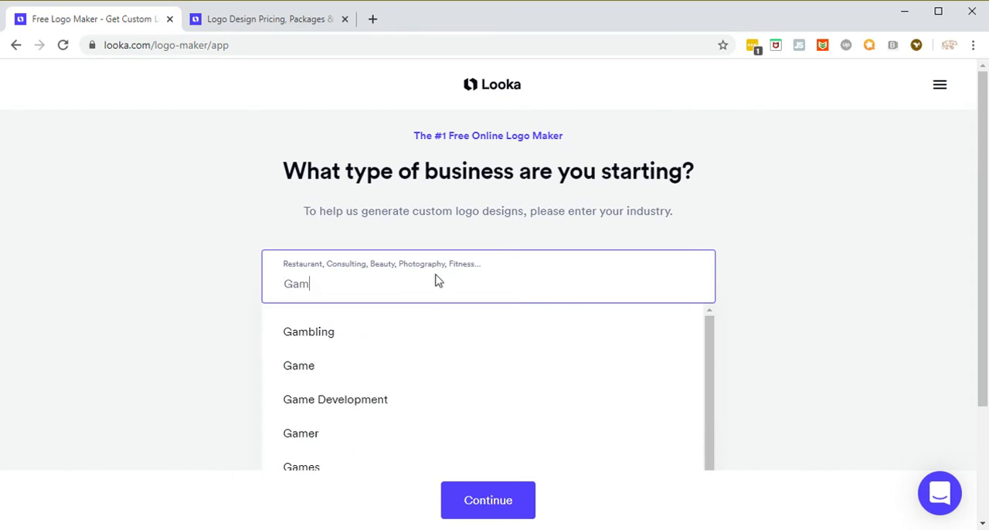
type("es")
key("Return")
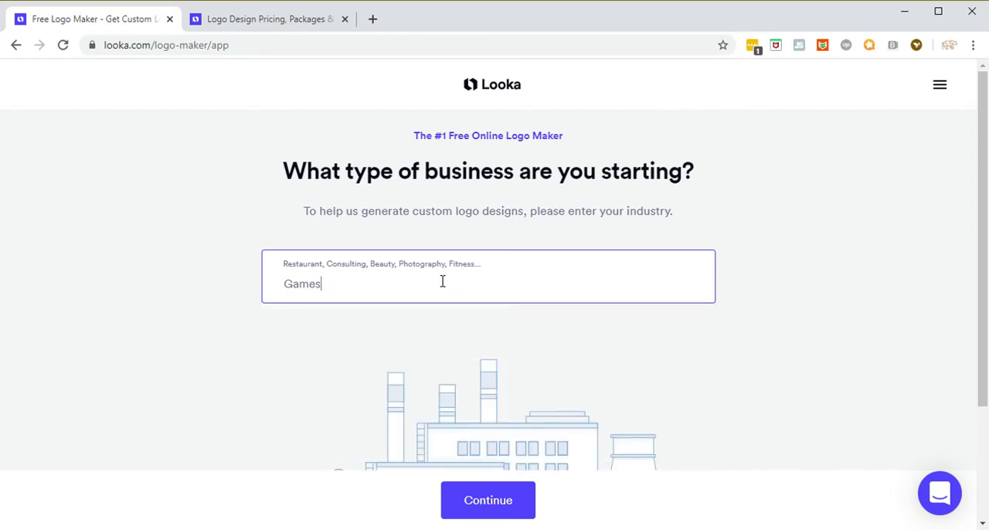
left_click(490, 502)
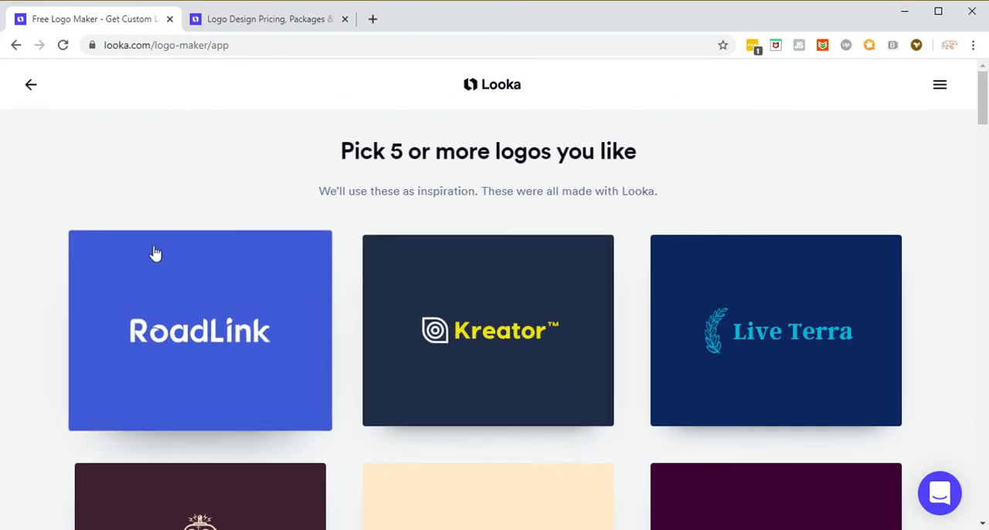
Step: Pick the Uptime and Lagoon logos as design inspiration
scroll(132, 221, "down", 1)
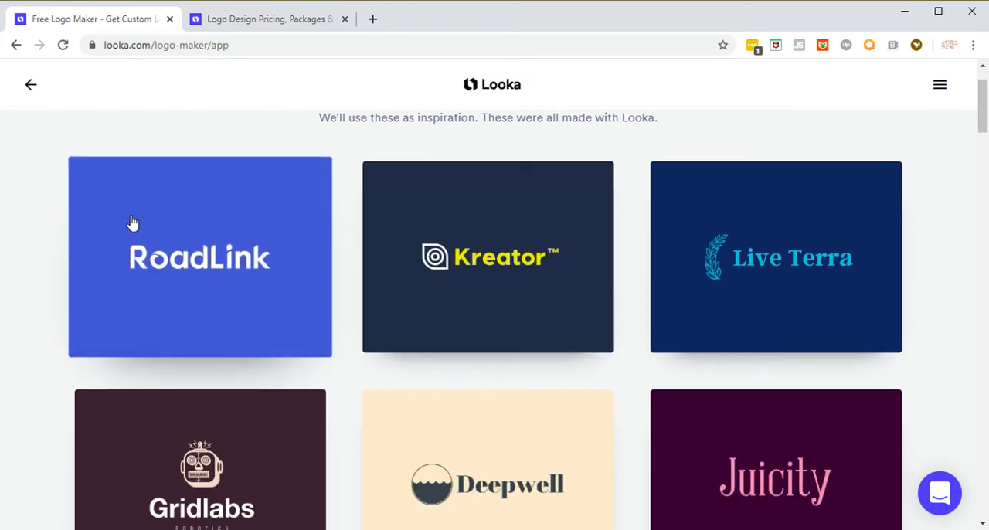
scroll(957, 250, "up", 1)
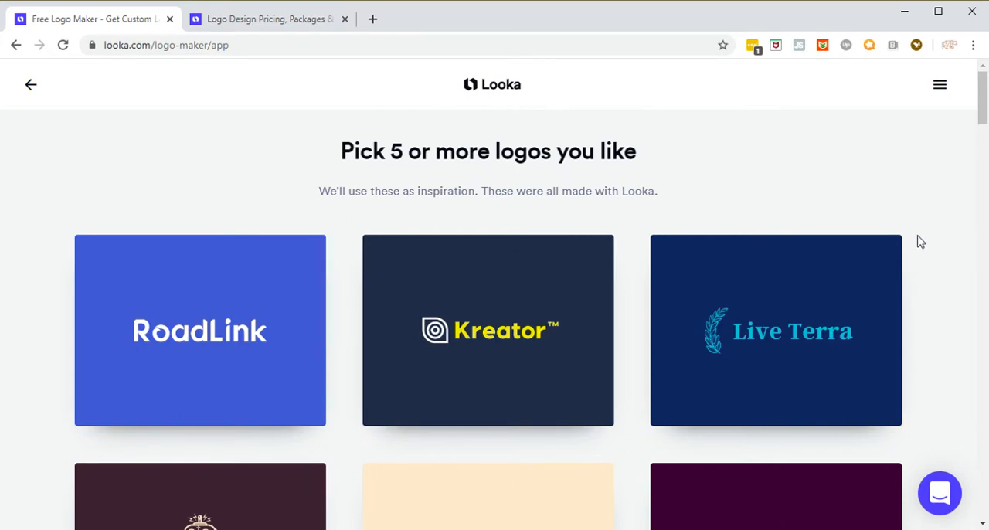
scroll(948, 274, "down", 1)
scroll(947, 285, "up", 1)
scroll(947, 283, "down", 3)
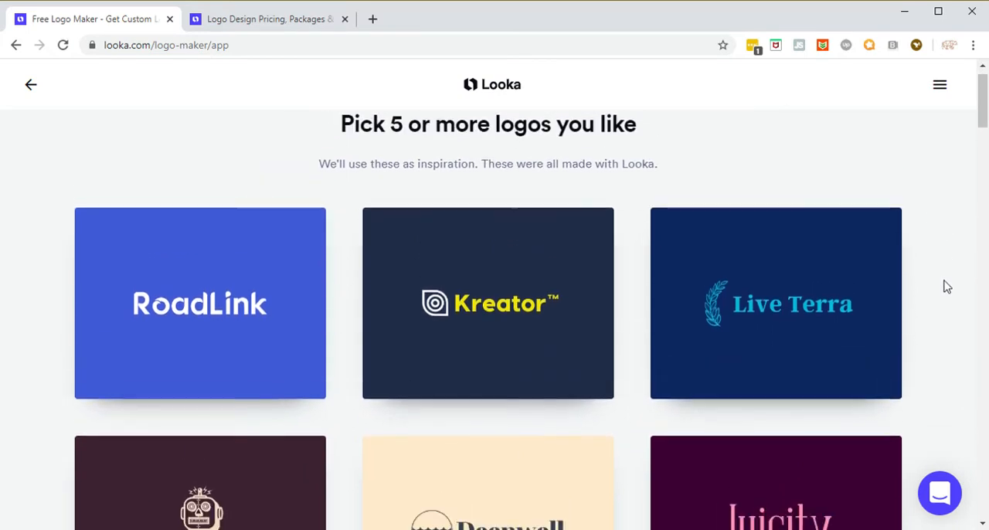
scroll(947, 287, "down", 3)
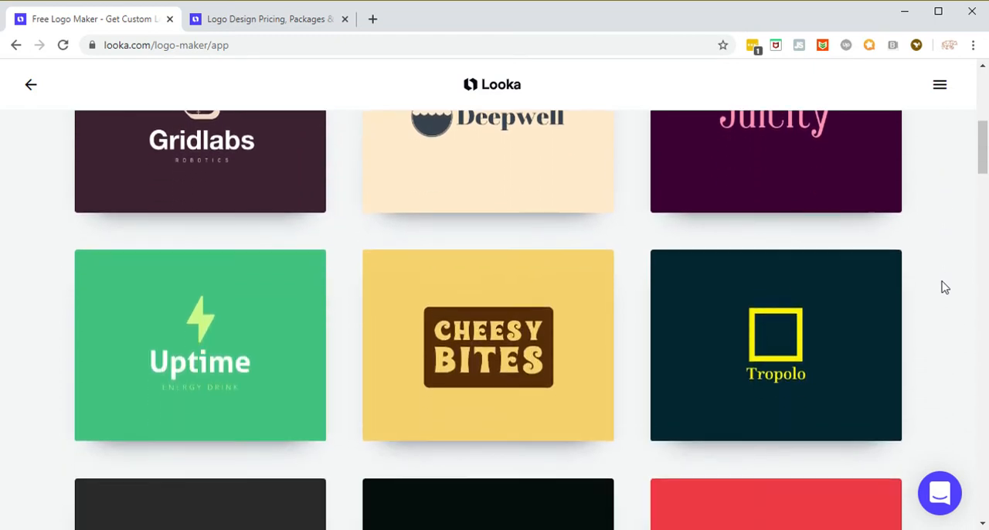
scroll(944, 286, "down", 1)
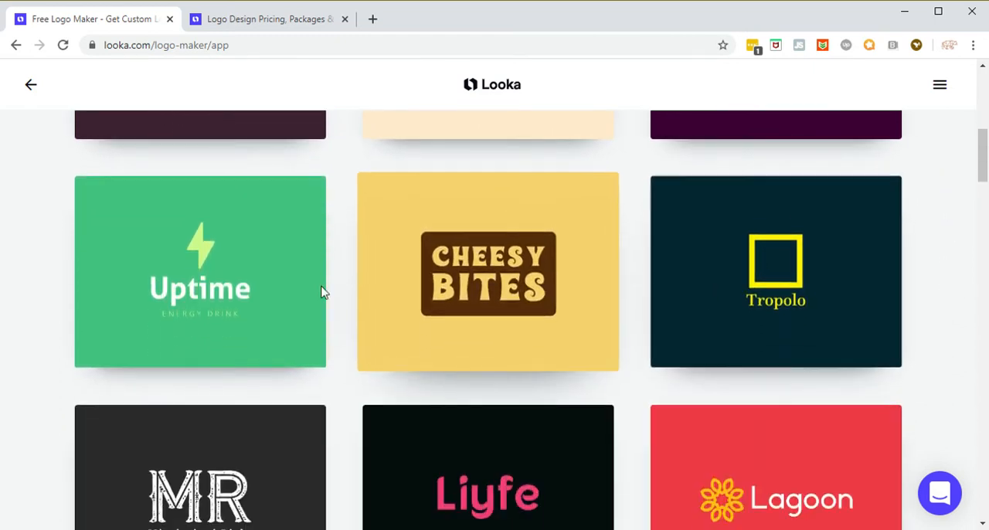
left_click(201, 275)
scroll(773, 278, "down", 3)
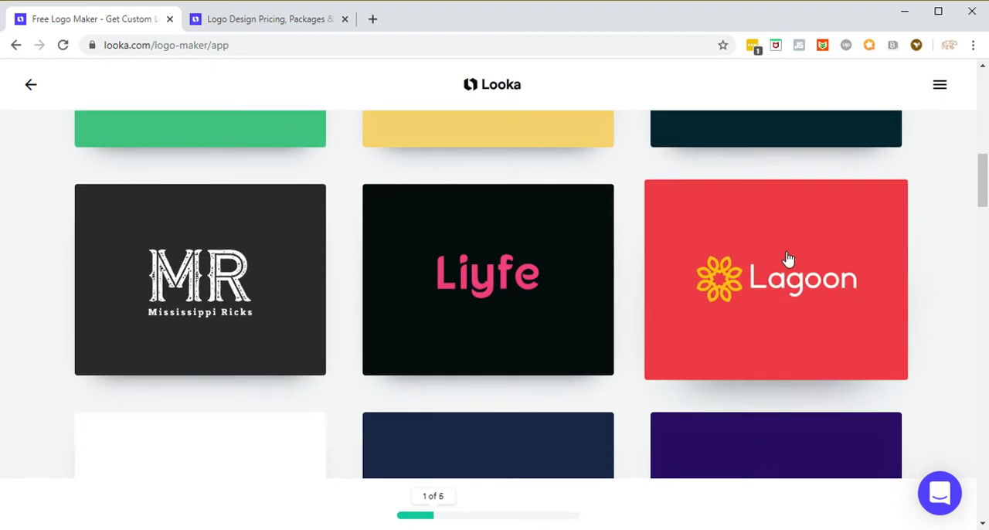
left_click(773, 311)
Step: Add the Blue Banana, Stylus and Mellotone logos to the inspiration picks and continue to the color selection
scroll(831, 341, "down", 3)
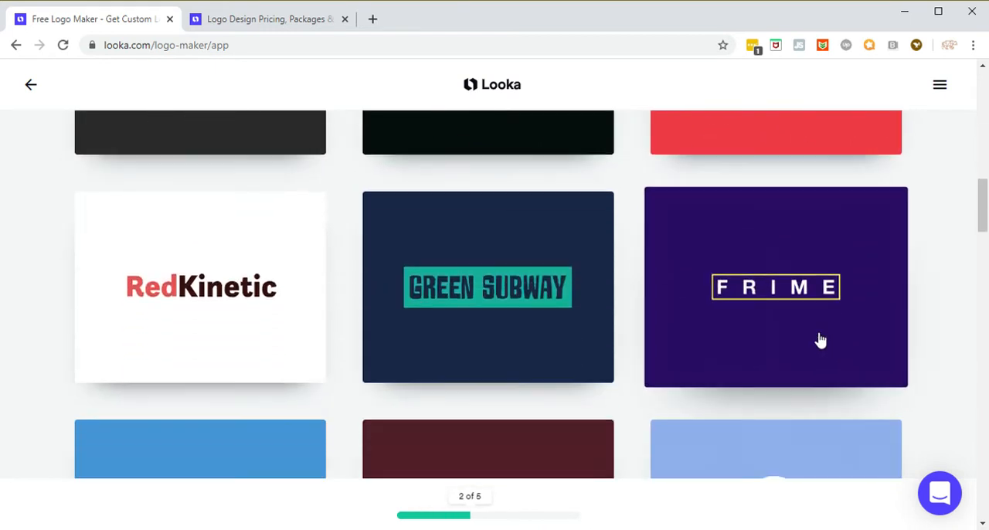
scroll(807, 343, "down", 2)
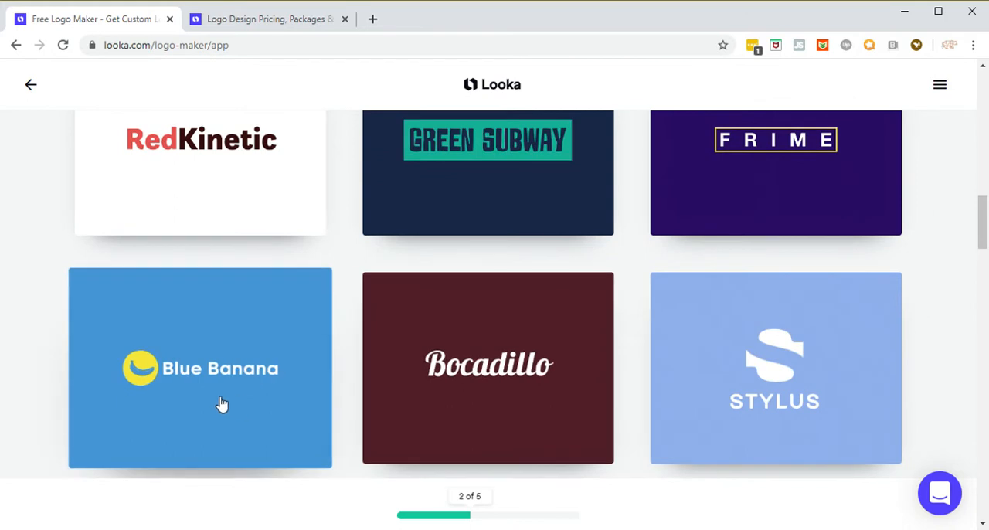
left_click(222, 404)
left_click(776, 337)
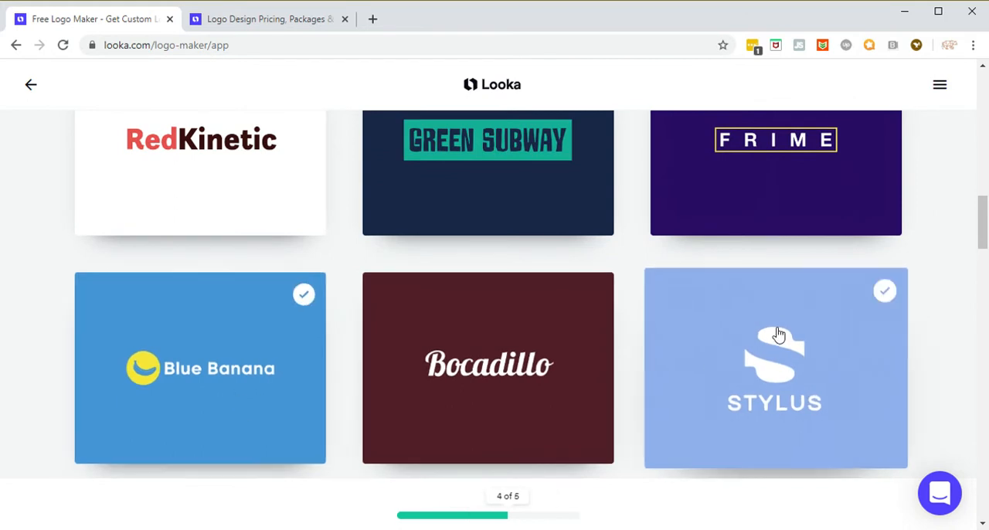
scroll(777, 355, "down", 3)
scroll(779, 359, "down", 2)
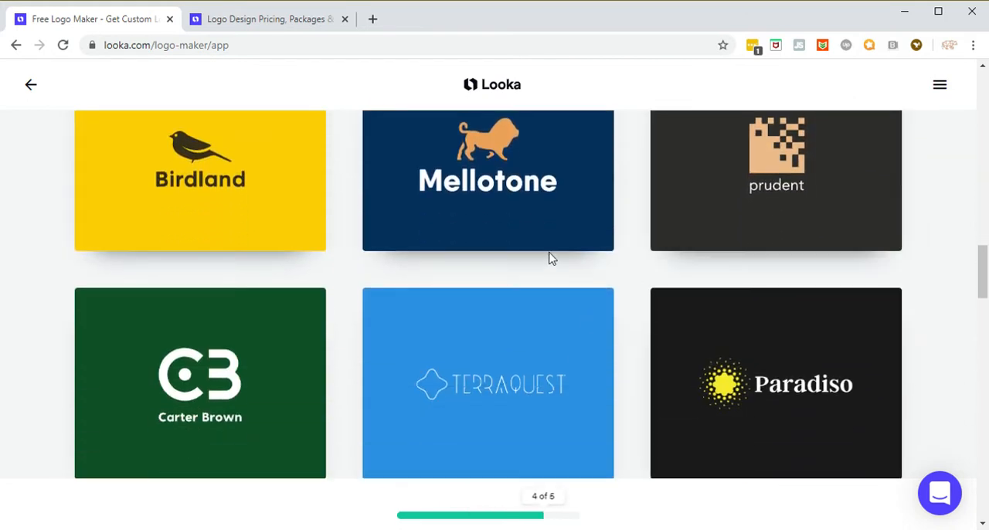
left_click(562, 230)
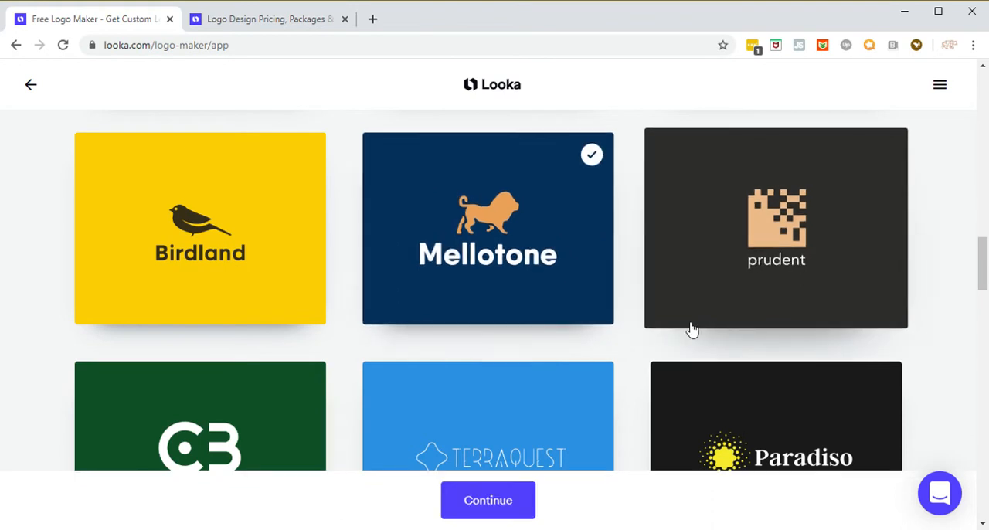
left_click(483, 509)
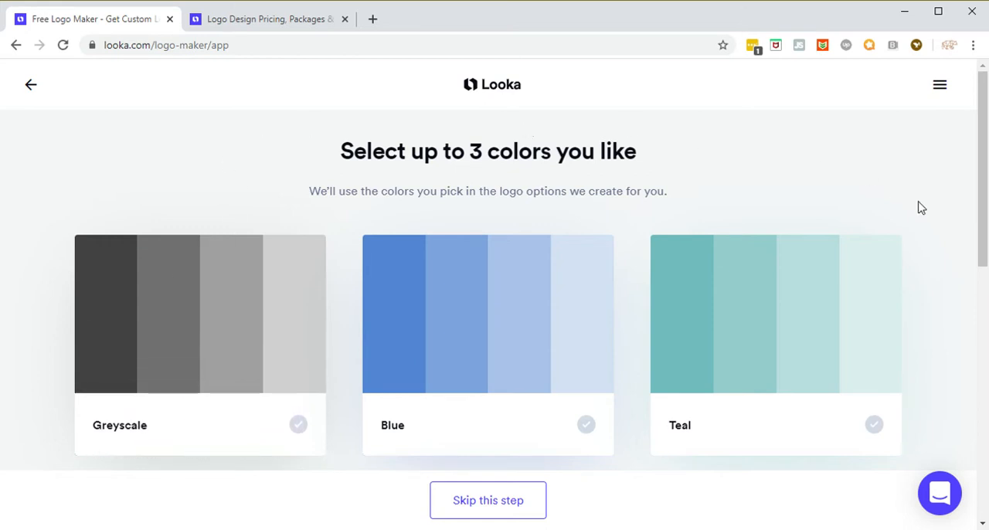
Step: Choose Red as the only preferred logo color and continue to the company details
scroll(930, 222, "down", 5)
scroll(958, 247, "up", 3)
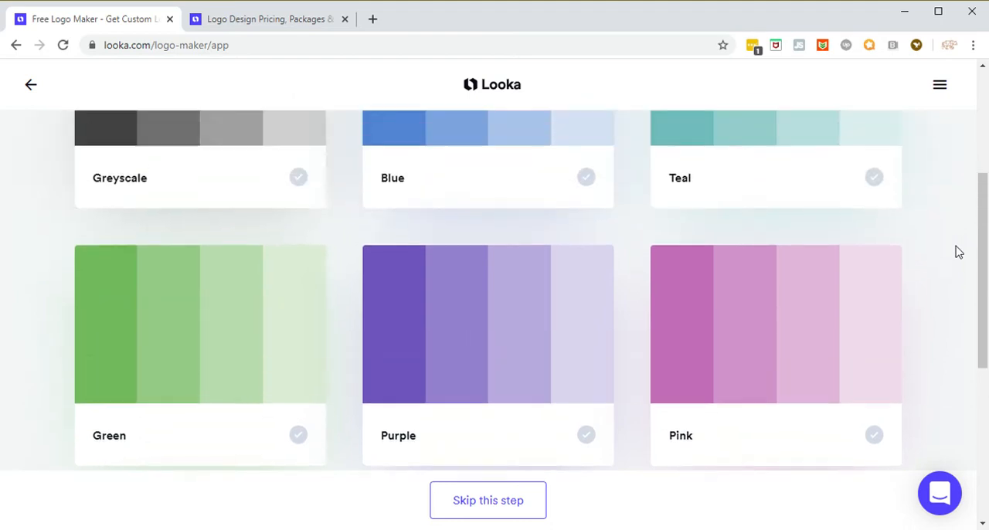
scroll(957, 251, "down", 6)
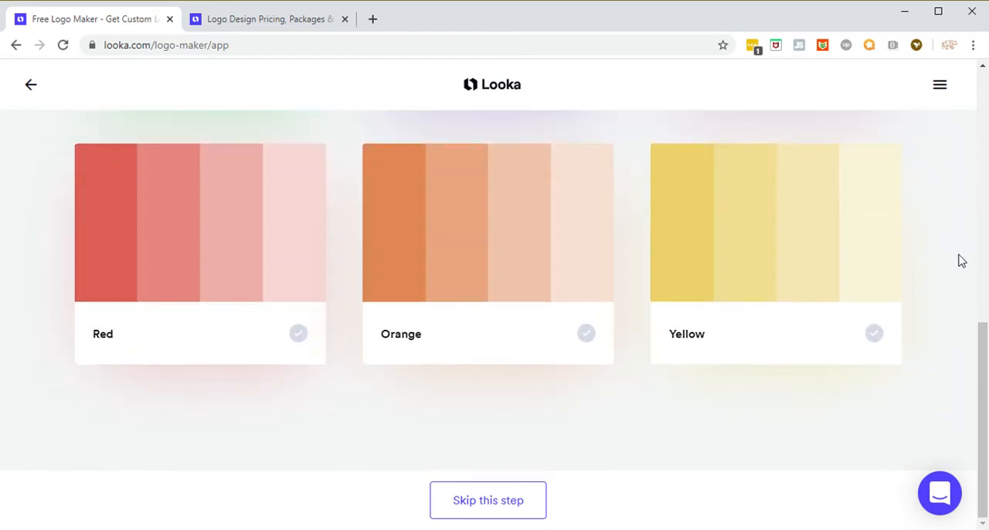
left_click(181, 213)
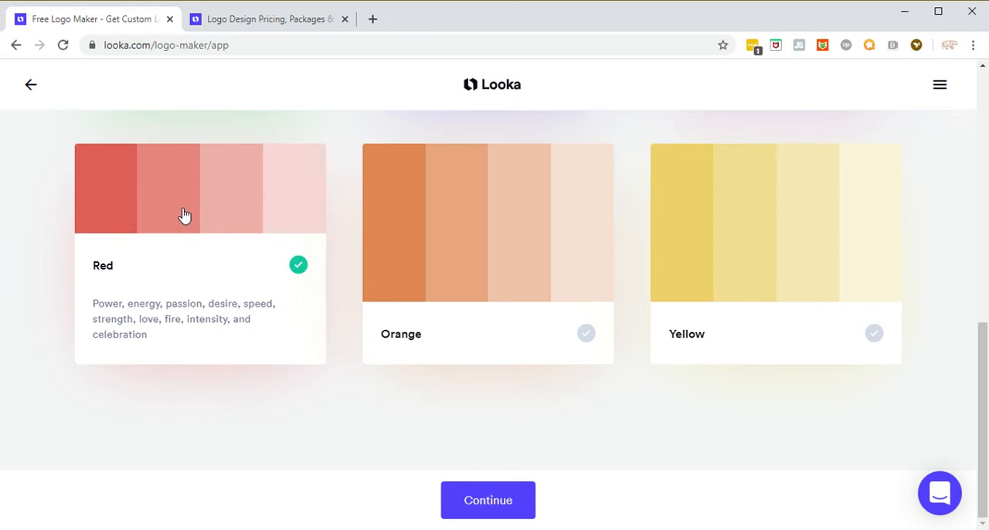
left_click(495, 504)
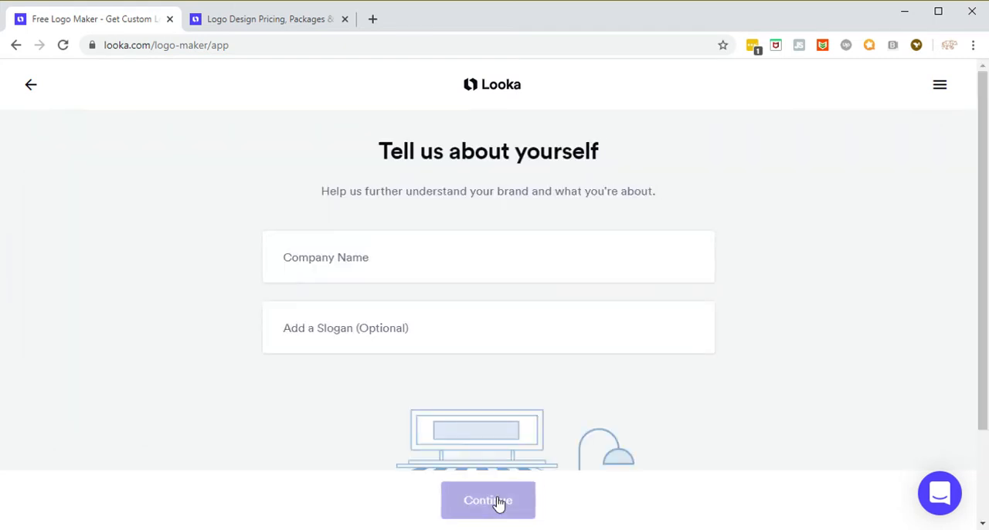
Step: Enter Crazy Games Room as the company name, leave the slogan empty and continue to the symbol selection
left_click(374, 270)
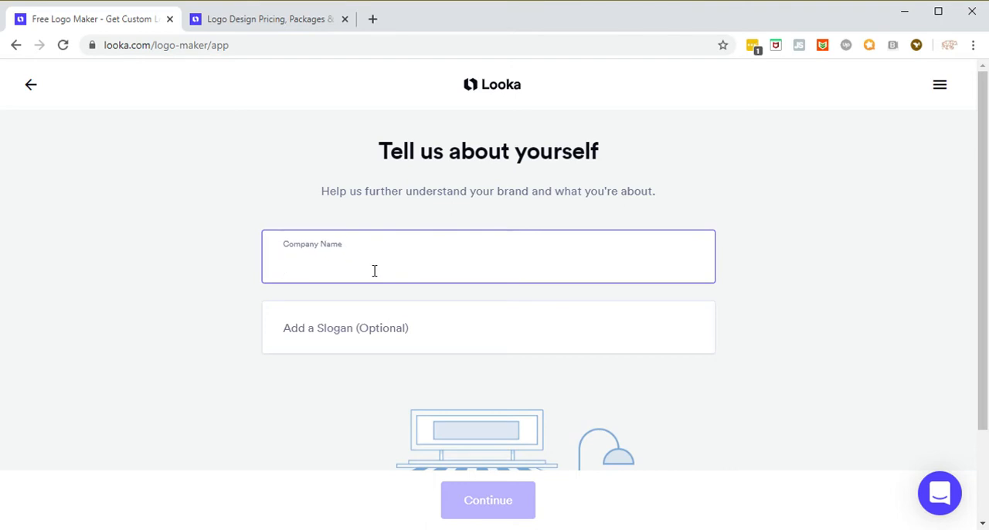
type("Crazy")
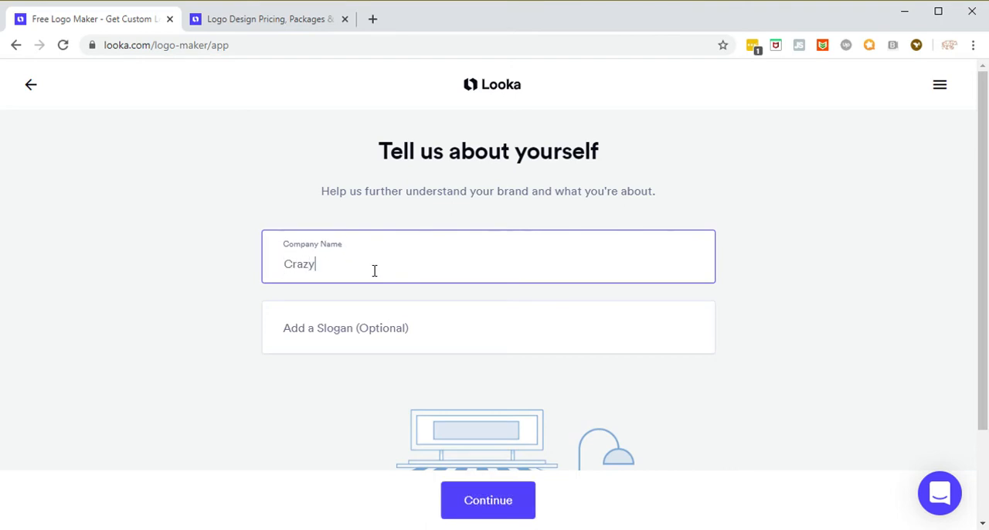
type(" Games Room")
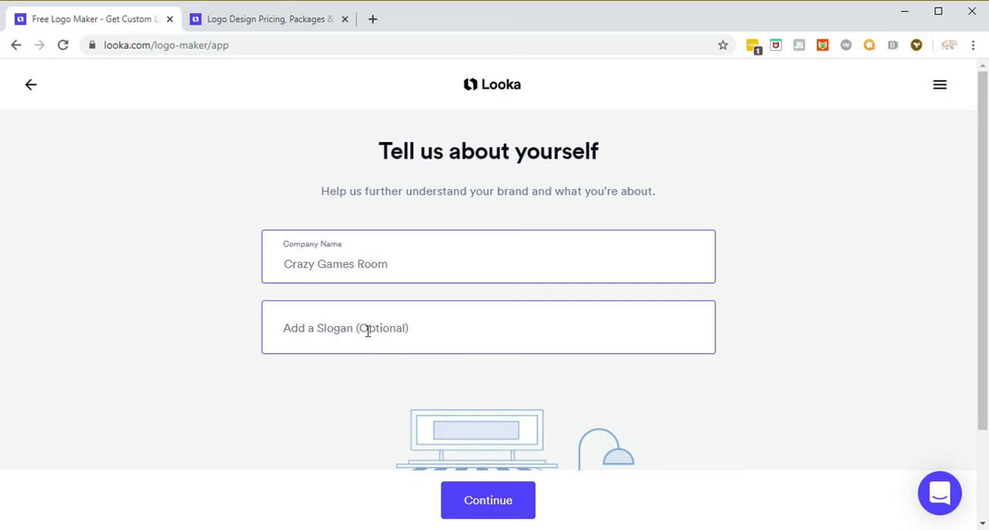
scroll(718, 318, "down", 1)
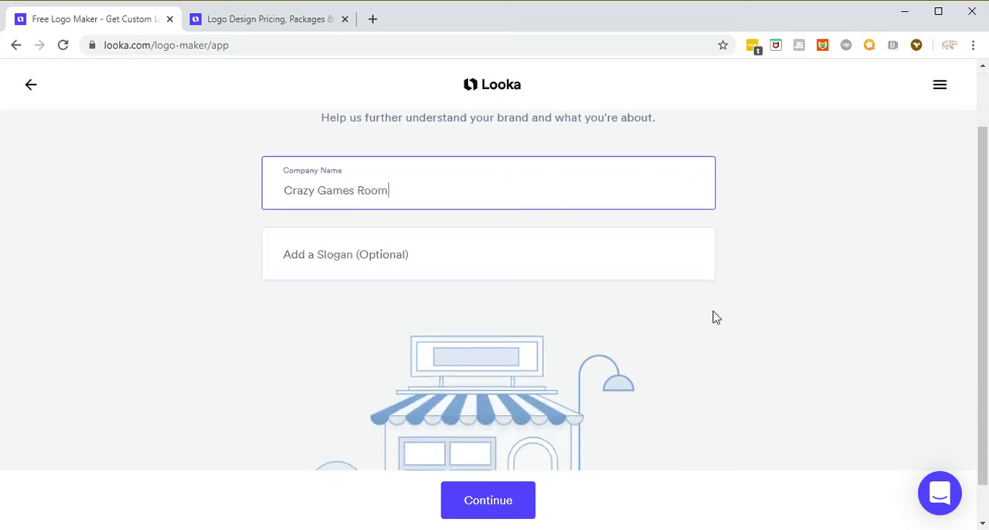
left_click(487, 504)
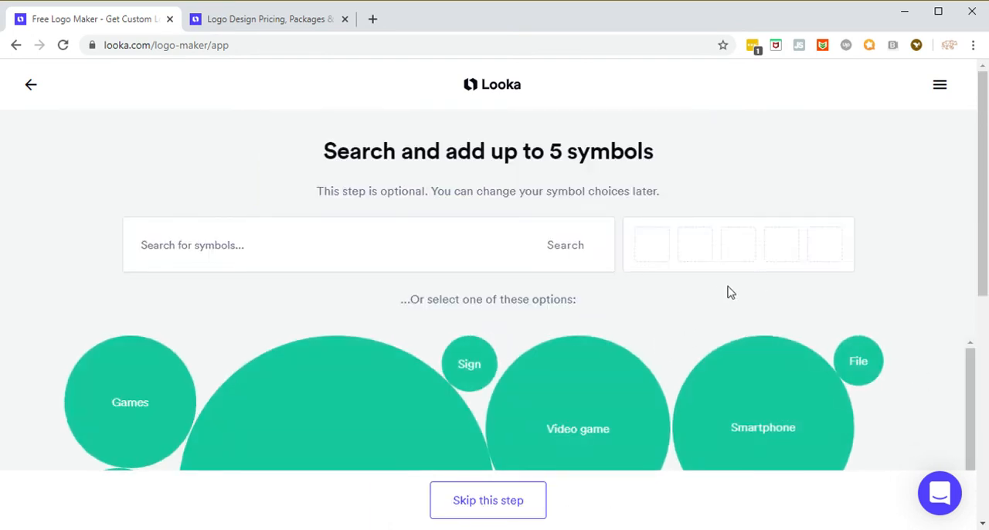
Step: Look over the suggested symbol categories and open the Games category
scroll(719, 302, "down", 1)
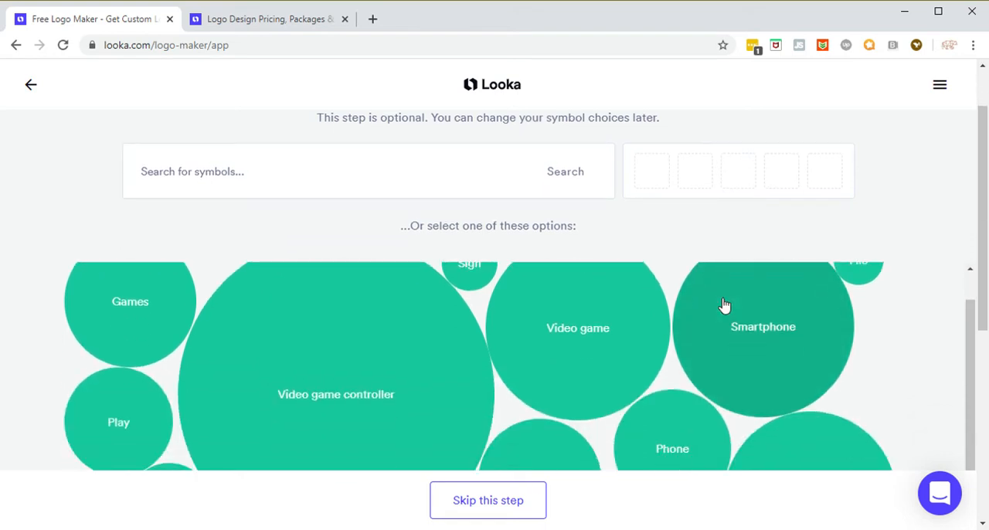
scroll(733, 354, "up", 1)
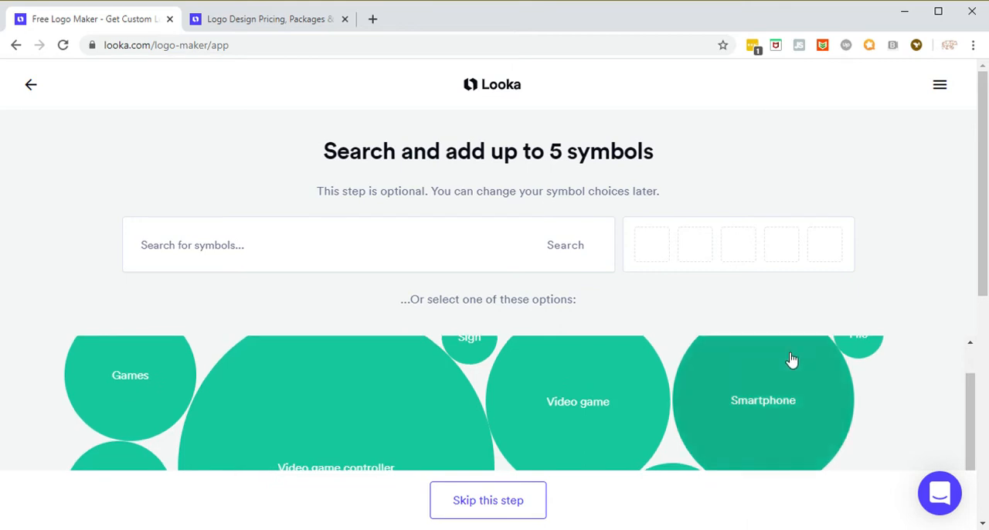
scroll(791, 360, "down", 2)
scroll(854, 372, "down", 1)
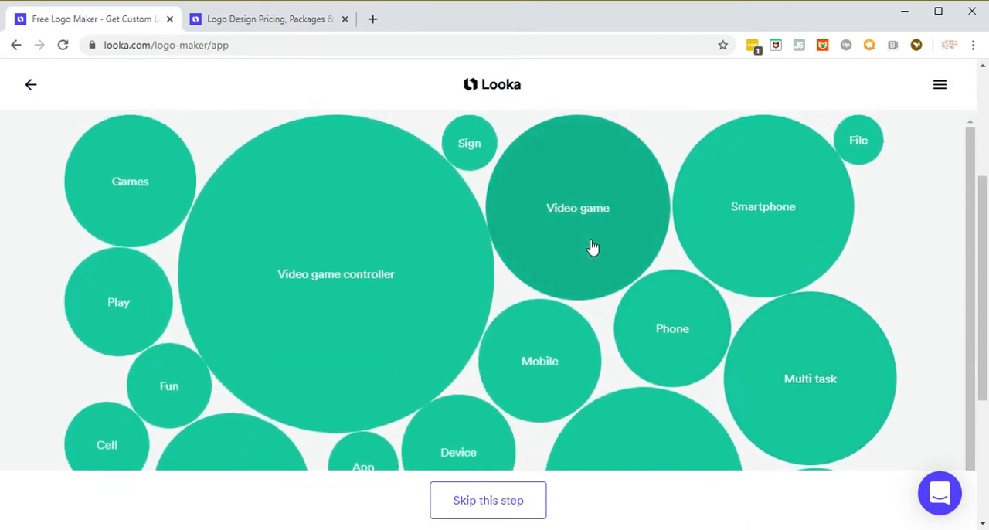
left_click(135, 197)
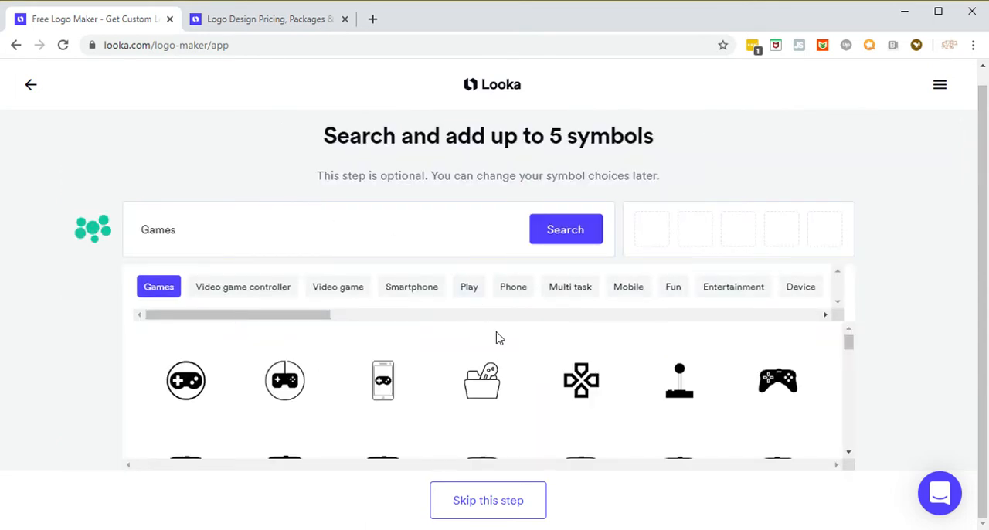
Step: Look through the Games symbols and skip the symbol selection without adding any, so that designs are generated
scroll(733, 349, "down", 1)
scroll(726, 367, "up", 1)
scroll(762, 387, "down", 3)
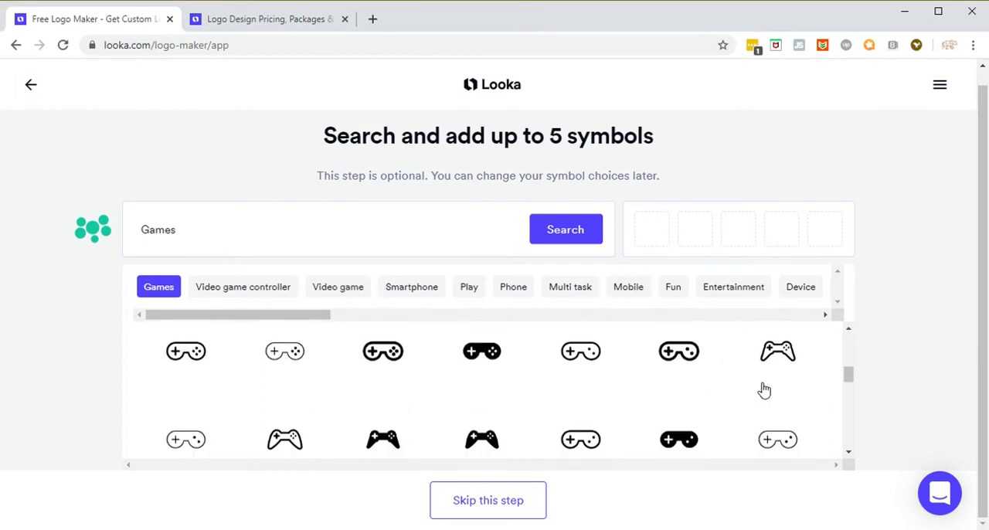
scroll(763, 391, "down", 5)
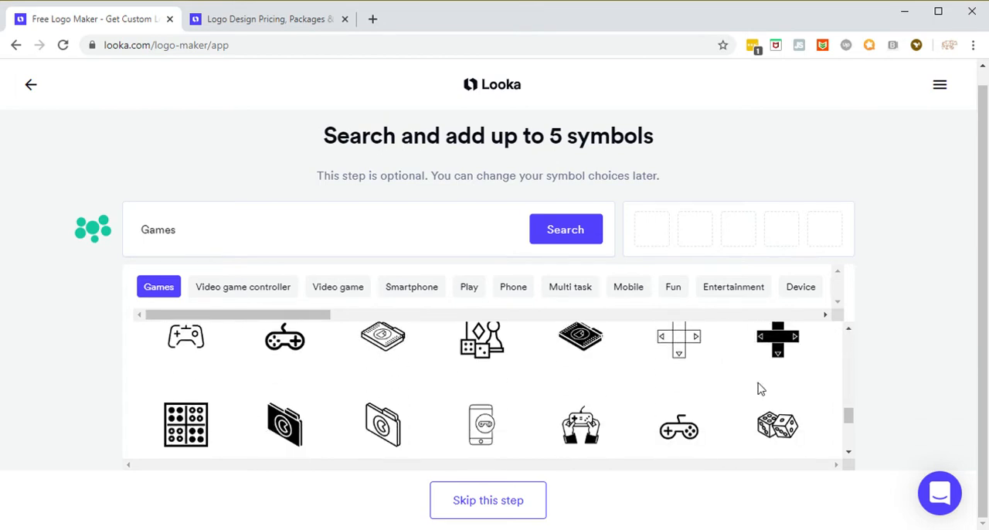
scroll(788, 379, "down", 3)
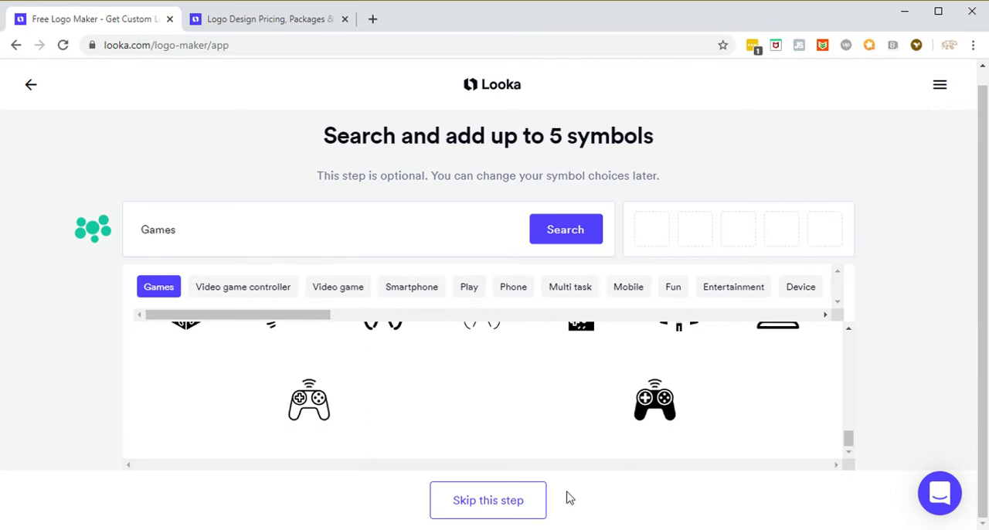
left_click(503, 501)
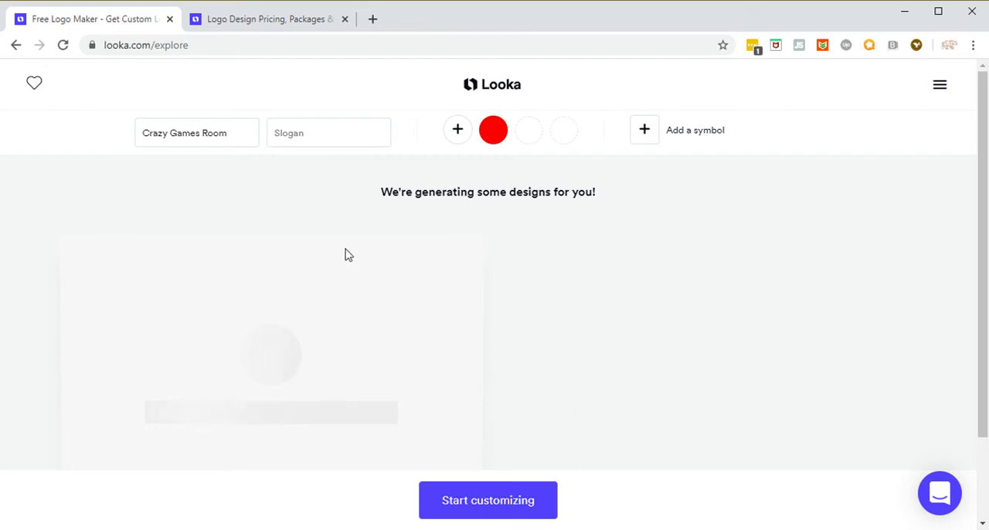
Step: Examine the generated Crazy Games Room logo designs, comparing their layouts, colors and lettering
scroll(328, 303, "down", 1)
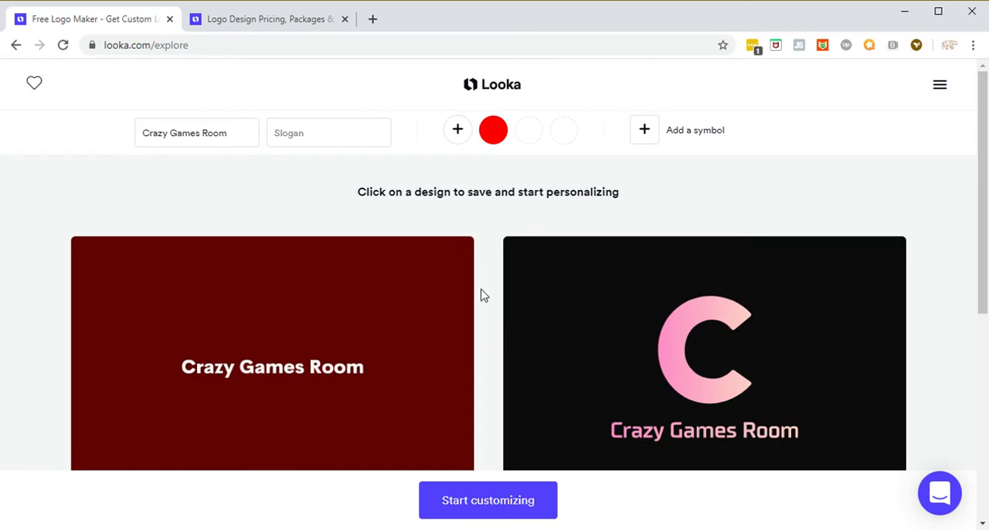
mouse_move(592, 250)
scroll(596, 251, "down", 1)
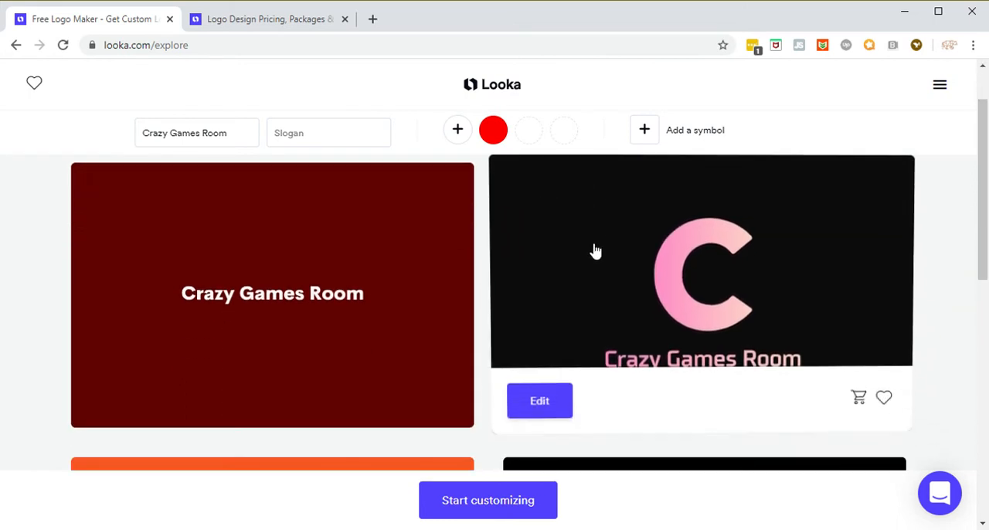
scroll(595, 251, "down", 3)
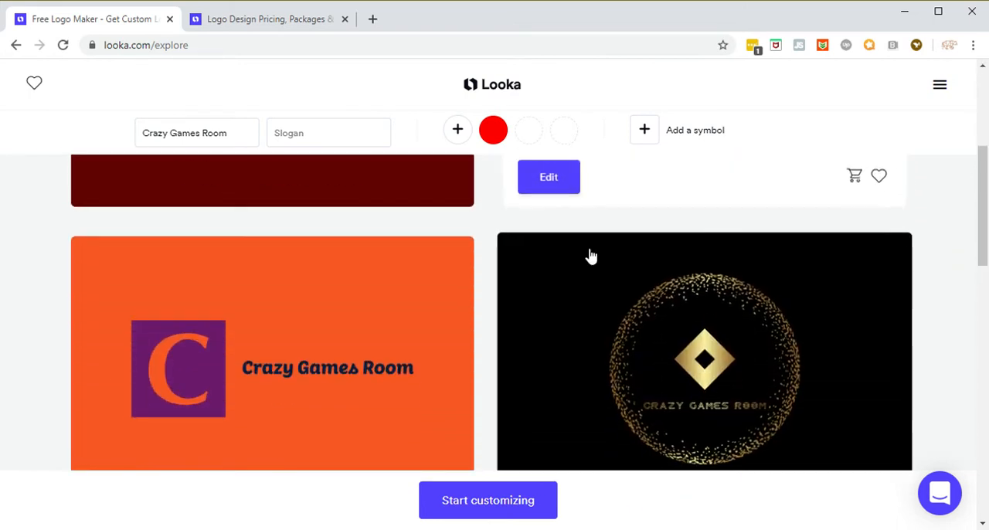
scroll(548, 270, "down", 5)
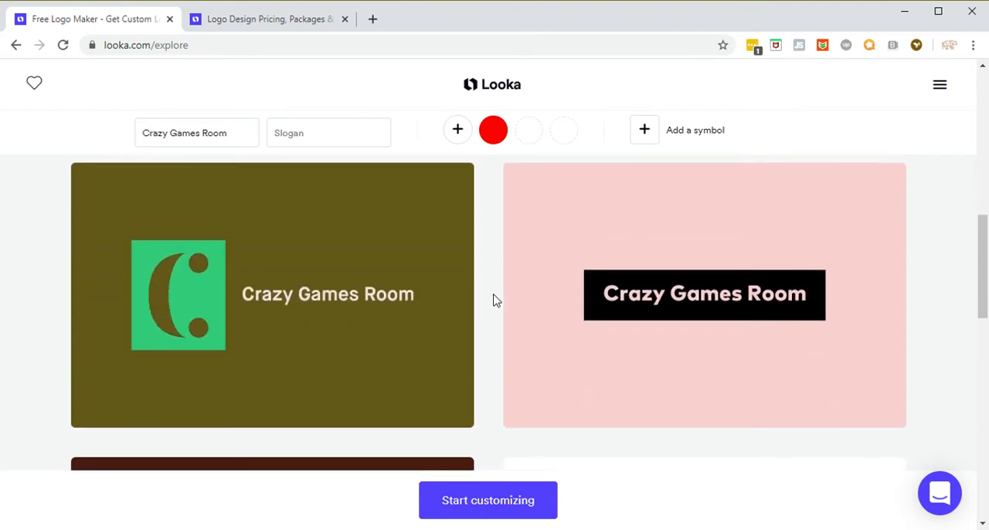
scroll(499, 305, "down", 1)
scroll(502, 307, "up", 3)
scroll(501, 309, "up", 3)
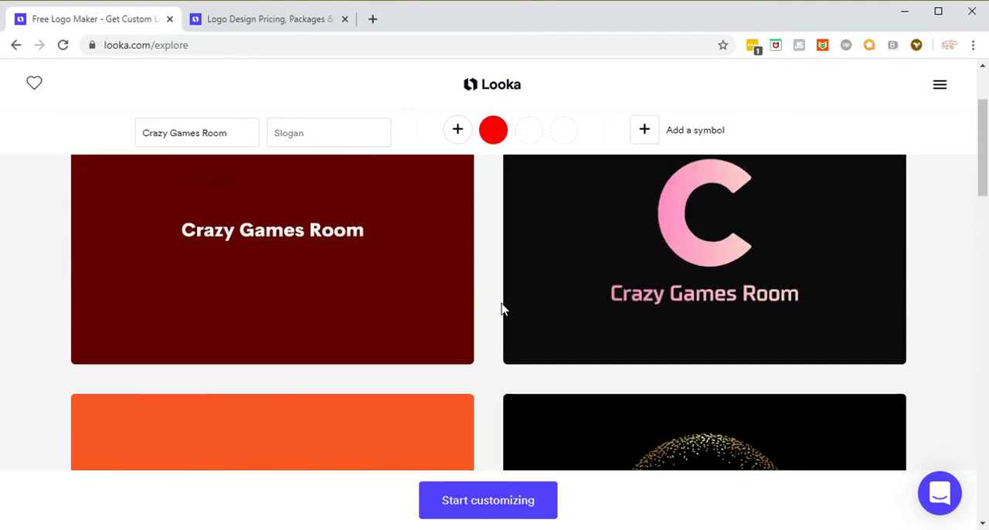
scroll(497, 300, "down", 2)
scroll(497, 298, "up", 2)
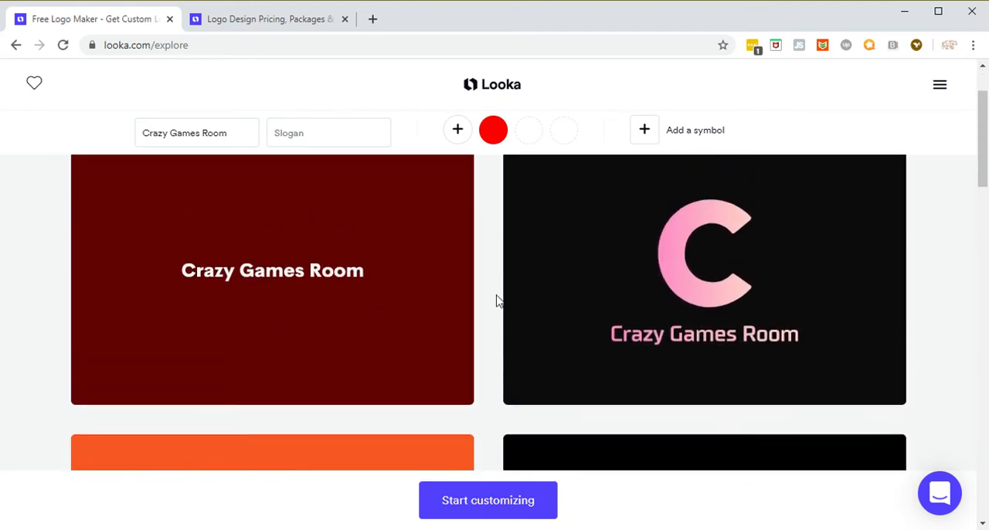
Step: Search the symbols for Ball and add the solid black basketball symbol to the logo preferences
left_click(698, 137)
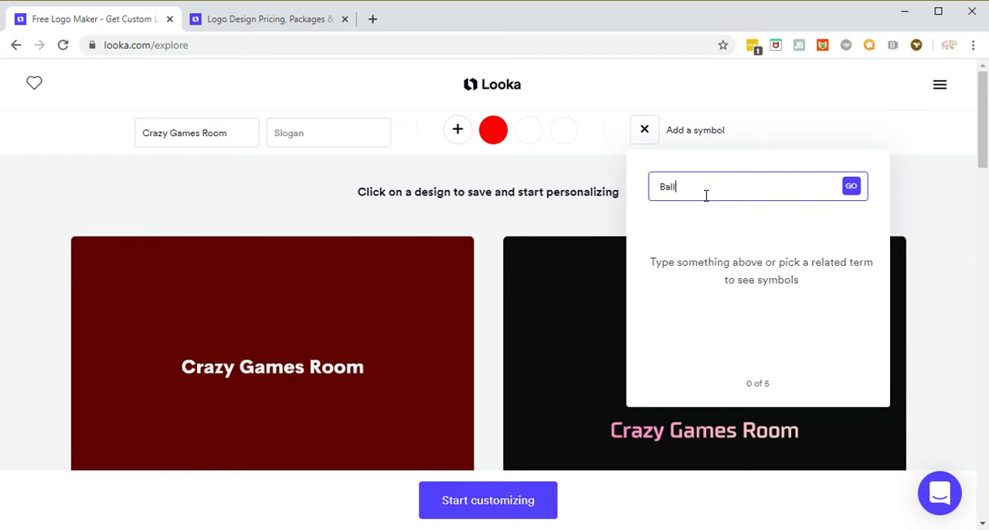
left_click(854, 189)
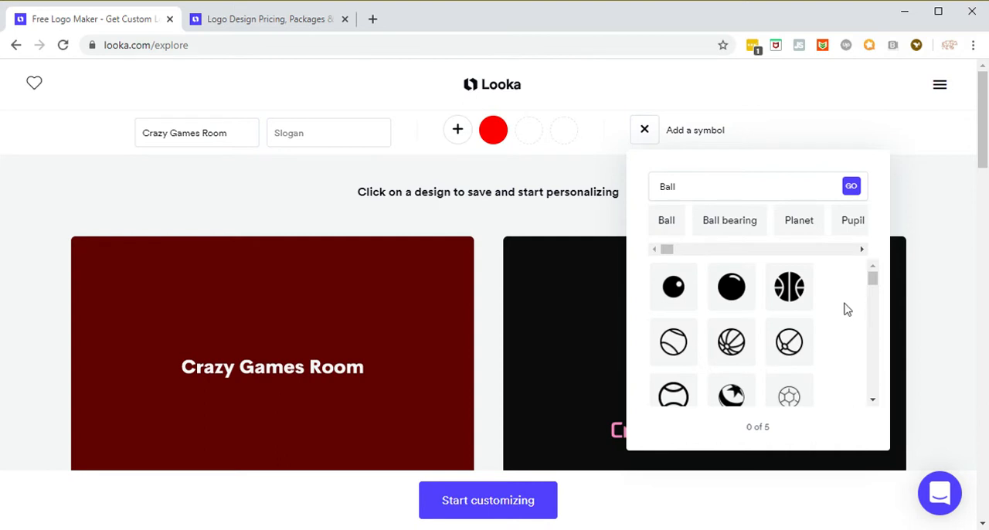
scroll(843, 318, "down", 1)
scroll(833, 322, "up", 1)
left_click(798, 298)
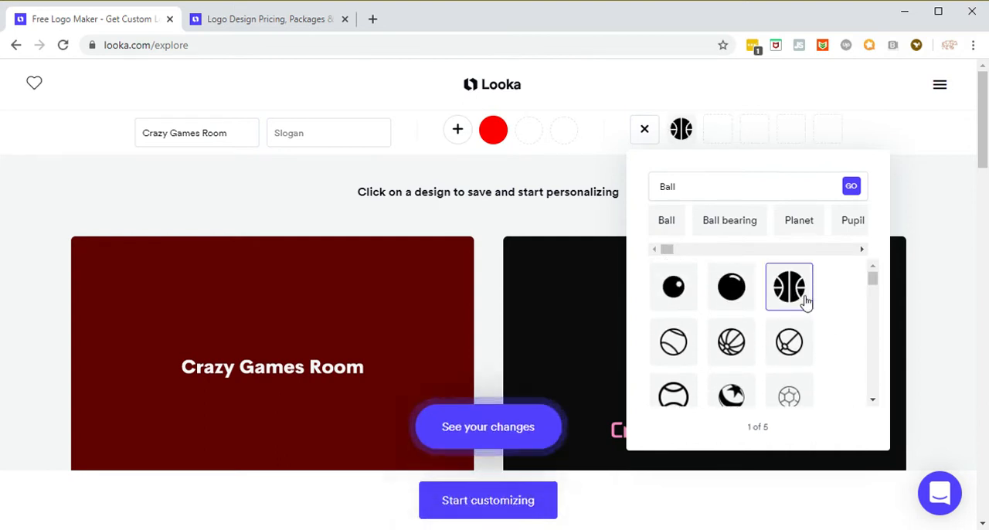
Step: Look through more ball symbols and apply the symbol change to the logo designs
scroll(842, 338, "down", 1)
scroll(846, 352, "down", 1)
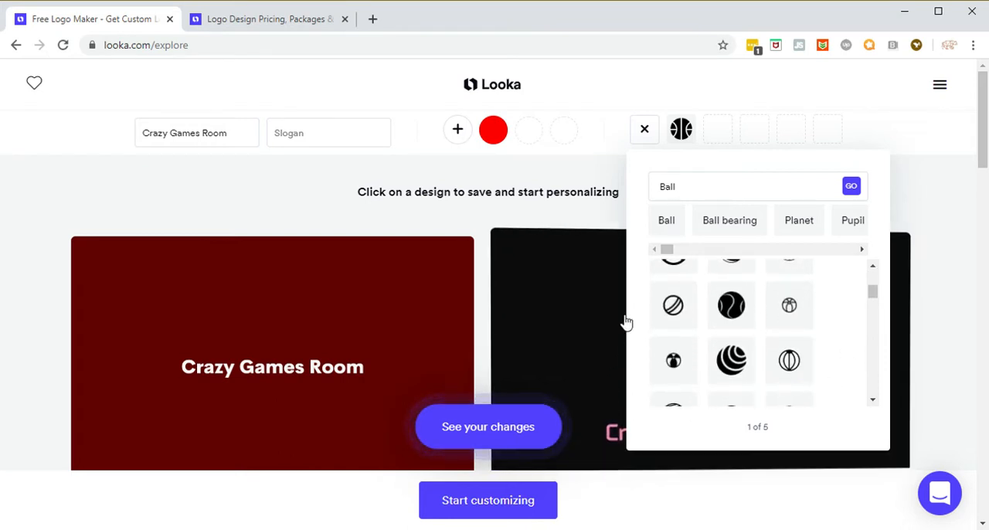
left_click(499, 447)
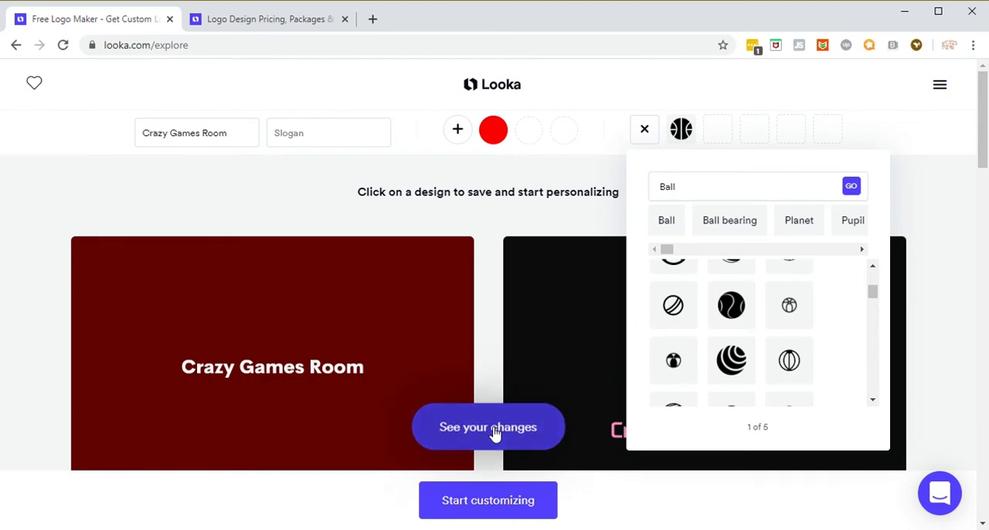
Step: Examine the logo designs through to the end of the list after applying the basketball symbol
scroll(599, 408, "down", 10)
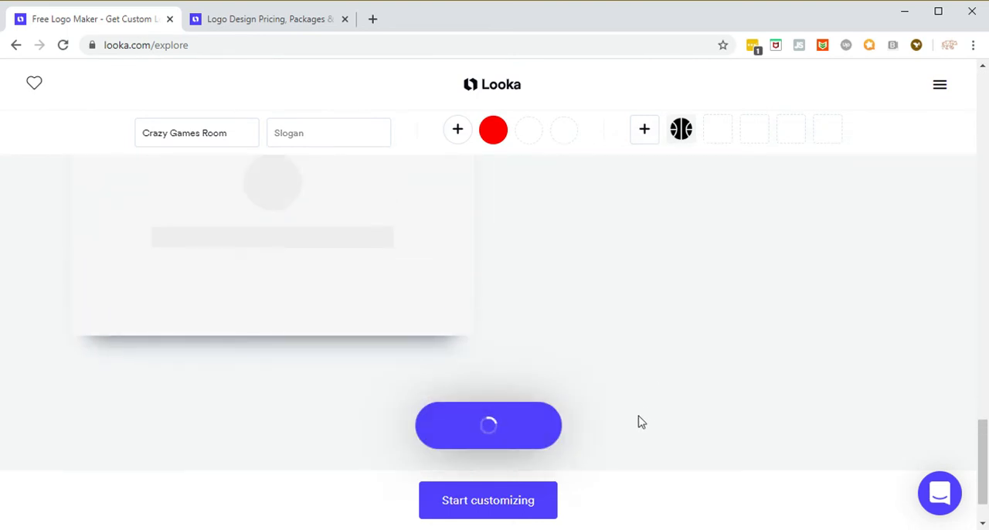
scroll(643, 422, "up", 1)
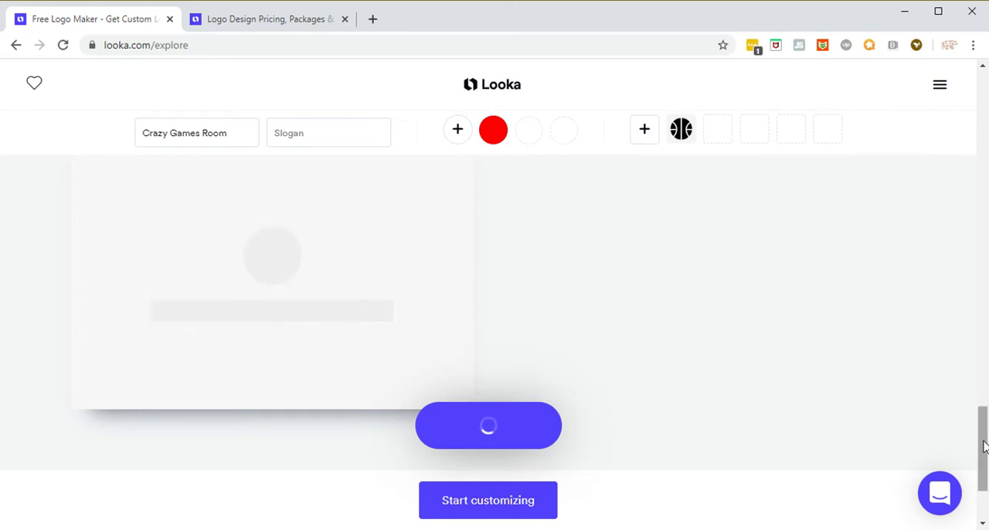
left_click_drag(986, 449, 986, 281)
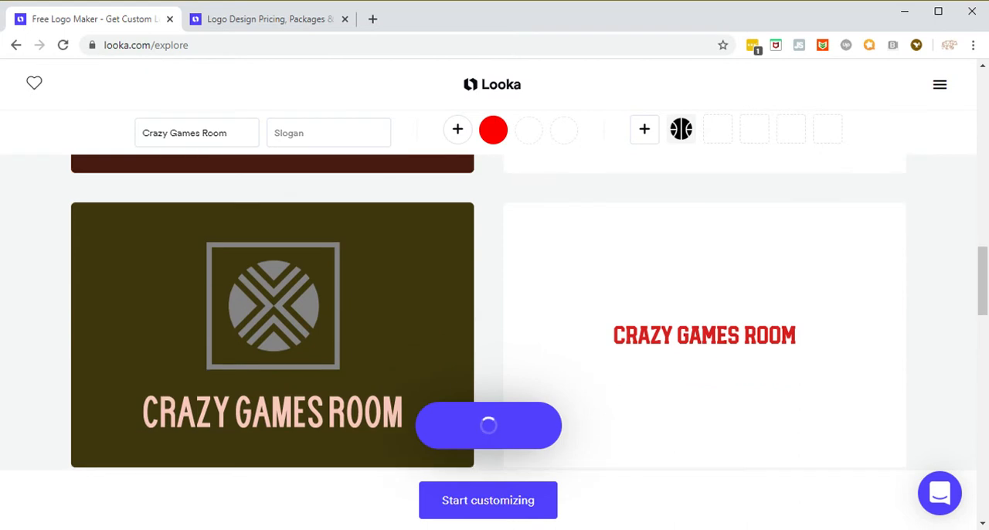
scroll(559, 305, "up", 3)
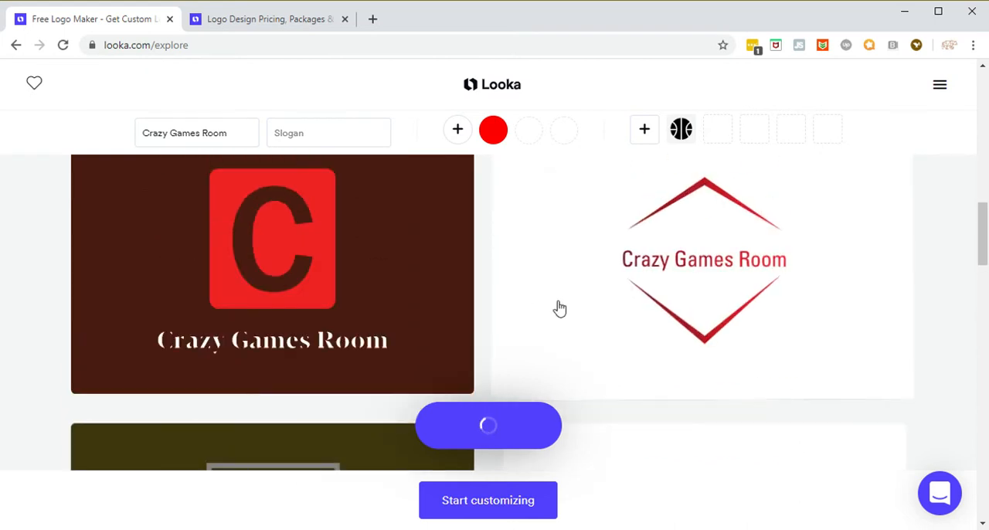
scroll(559, 309, "up", 2)
scroll(560, 309, "up", 2)
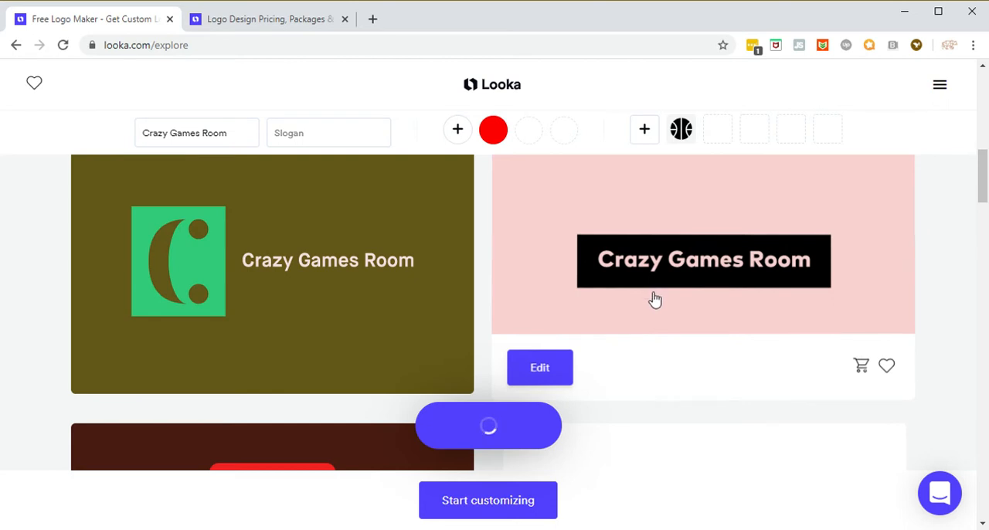
scroll(687, 302, "up", 1)
scroll(688, 314, "down", 4)
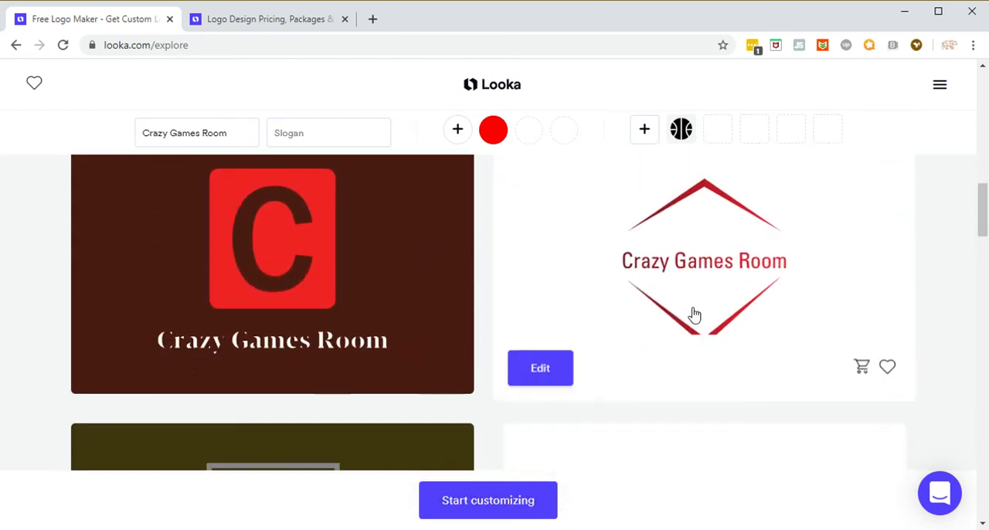
scroll(691, 317, "down", 5)
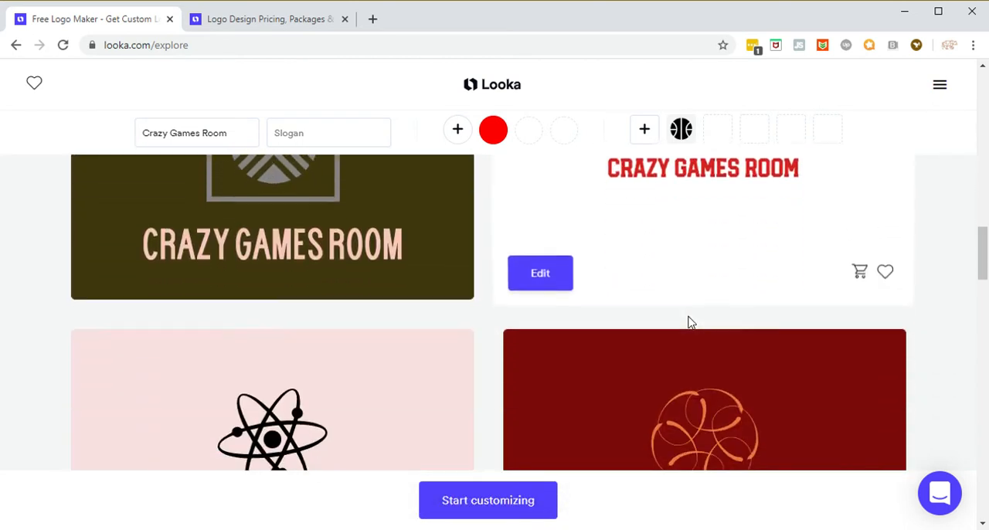
scroll(691, 323, "down", 6)
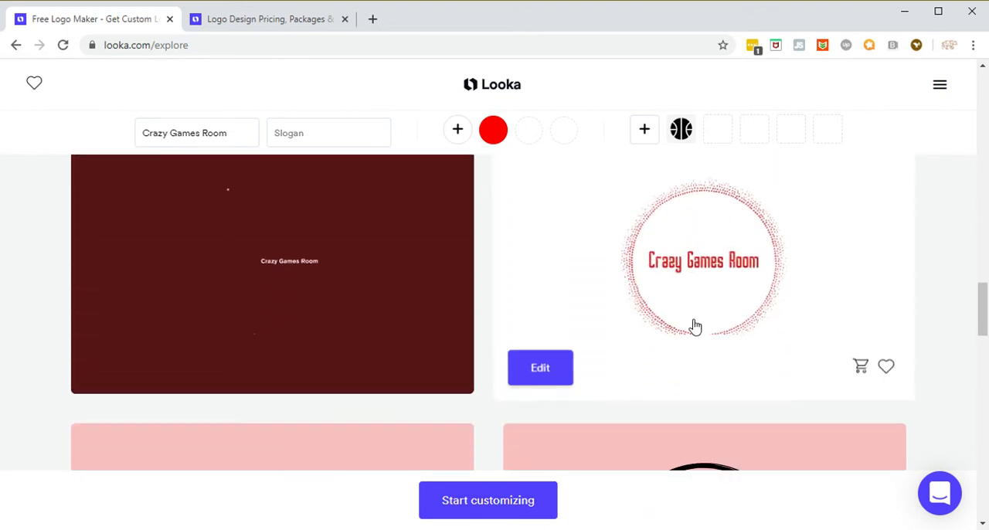
scroll(694, 326, "up", 5)
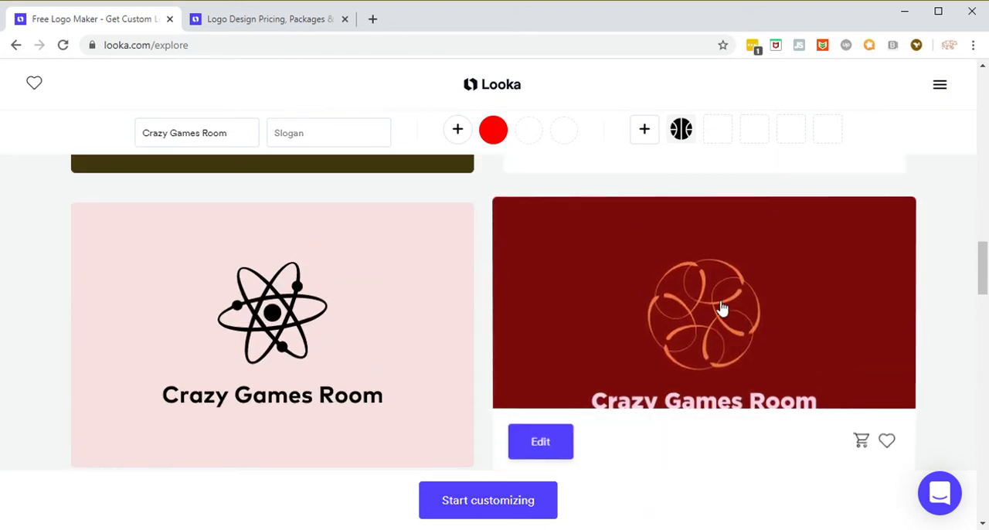
scroll(711, 309, "down", 6)
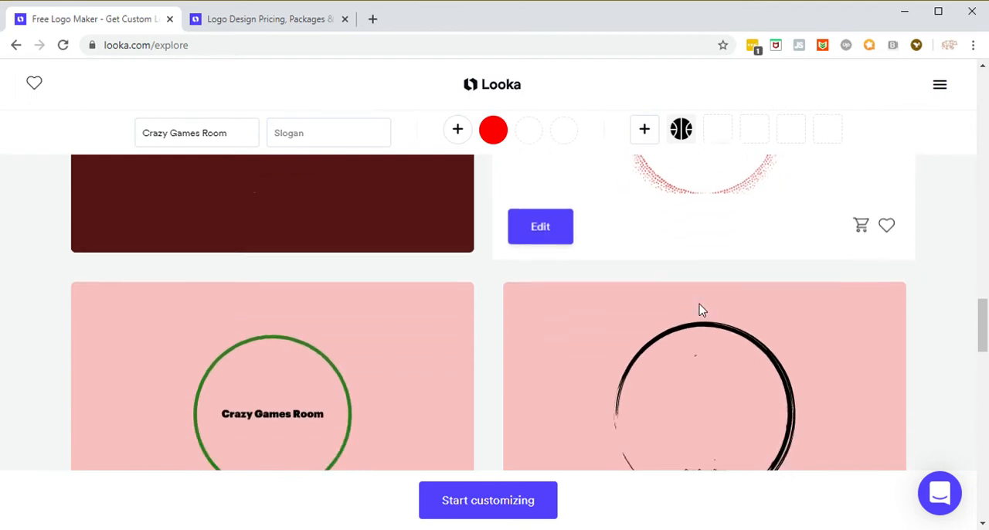
scroll(702, 311, "down", 5)
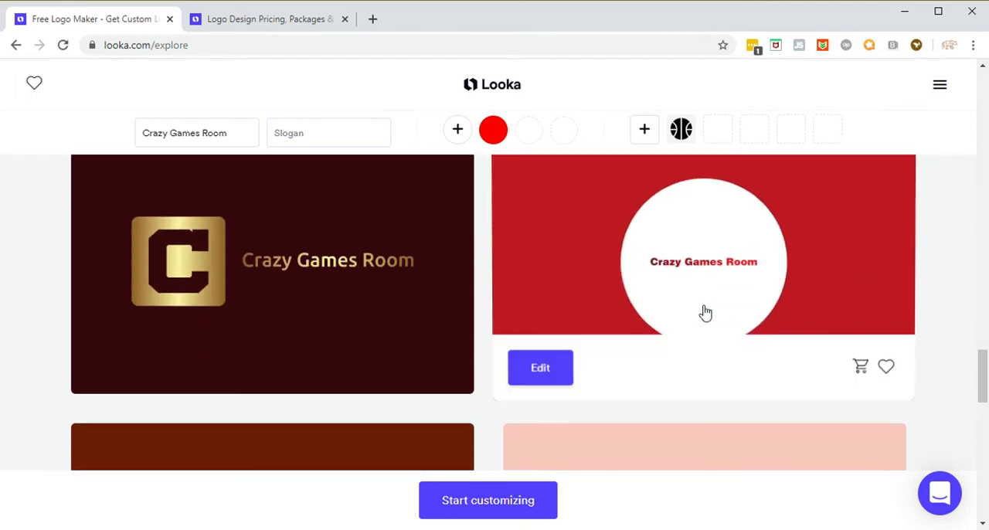
scroll(293, 317, "down", 9)
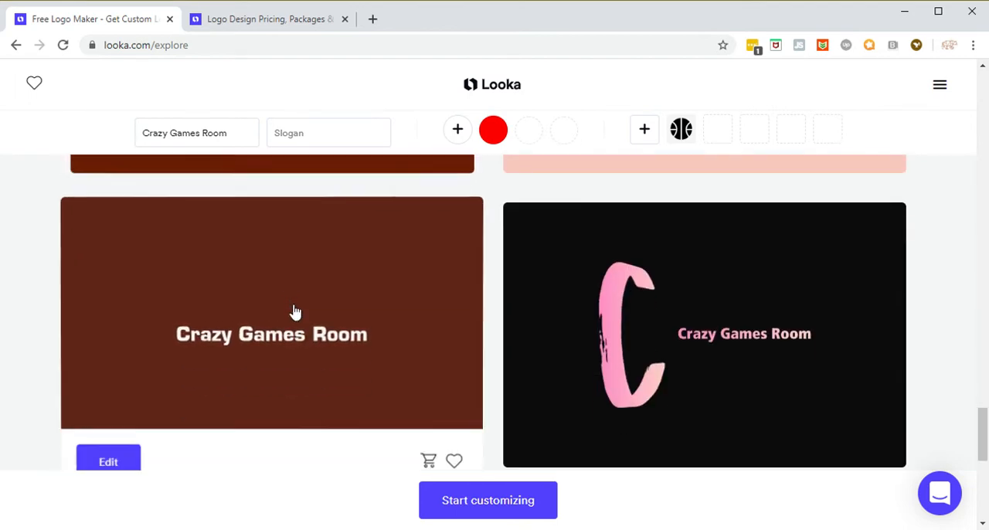
scroll(293, 312, "down", 7)
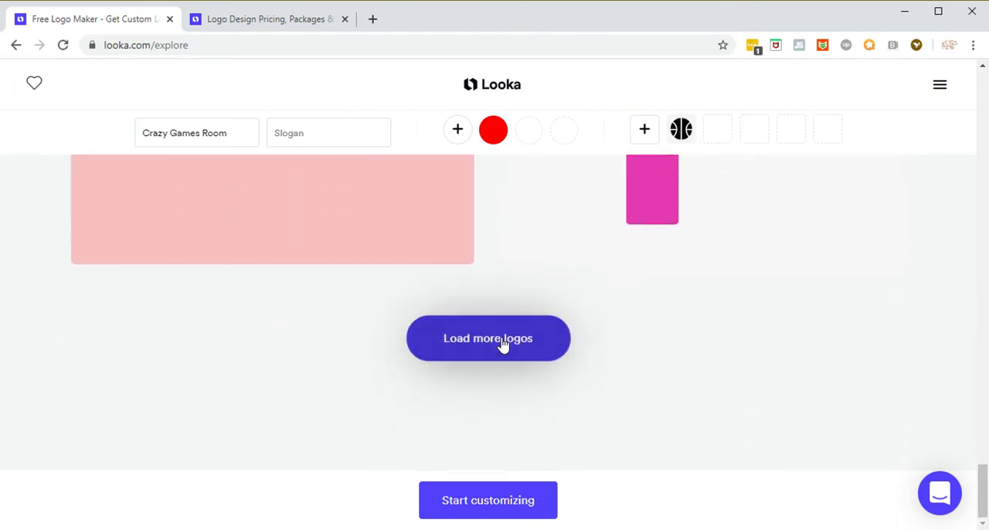
Step: Load more logos at the end of the list and look through the additional designs
left_click(503, 344)
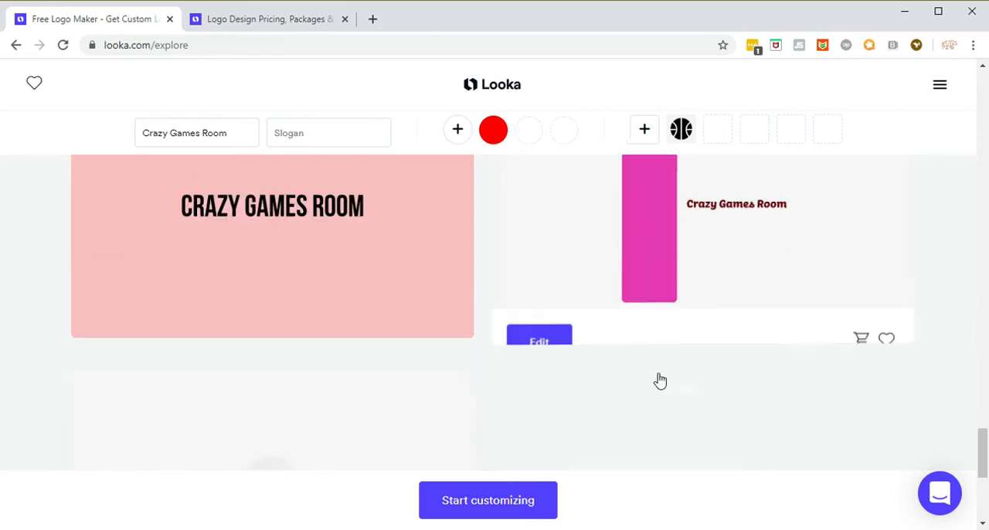
scroll(769, 342, "down", 2)
scroll(773, 341, "down", 3)
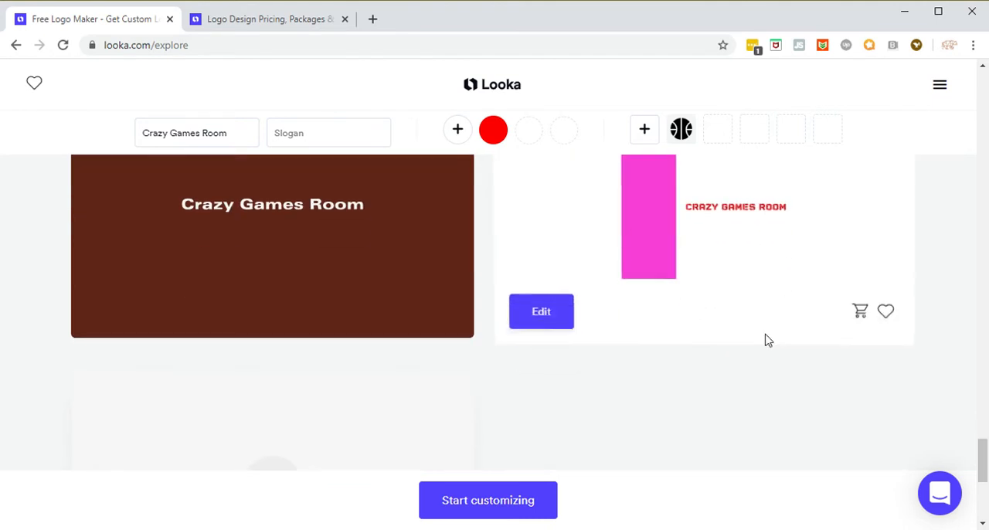
scroll(758, 347, "down", 2)
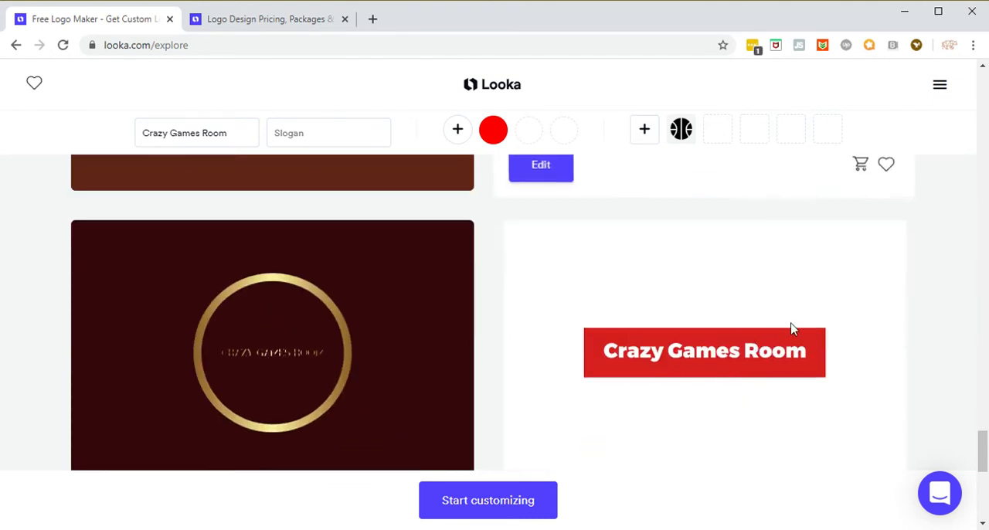
Step: Open the red Crazy Games Room design with red lettering in a white box for editing
scroll(790, 365, "down", 3)
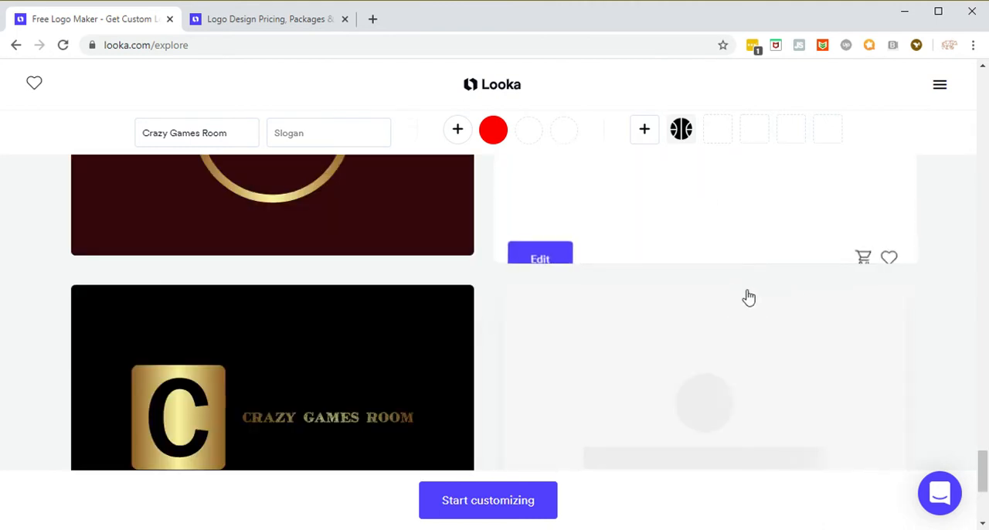
scroll(455, 332, "down", 9)
scroll(769, 348, "up", 1)
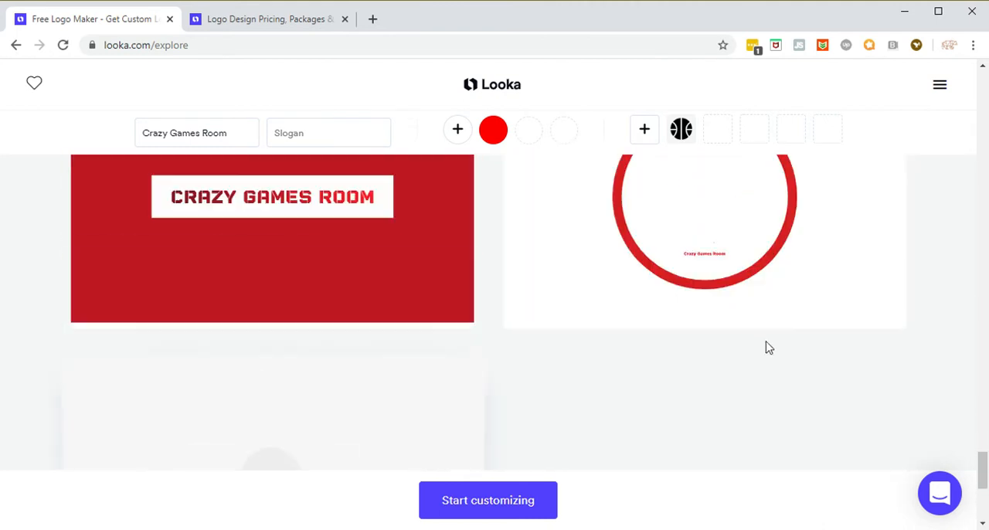
scroll(625, 361, "up", 3)
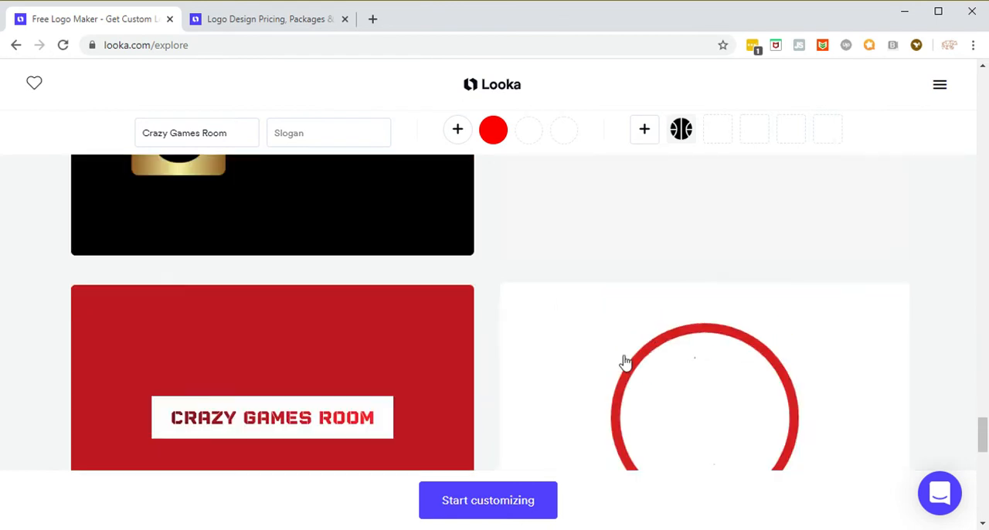
scroll(618, 375, "down", 5)
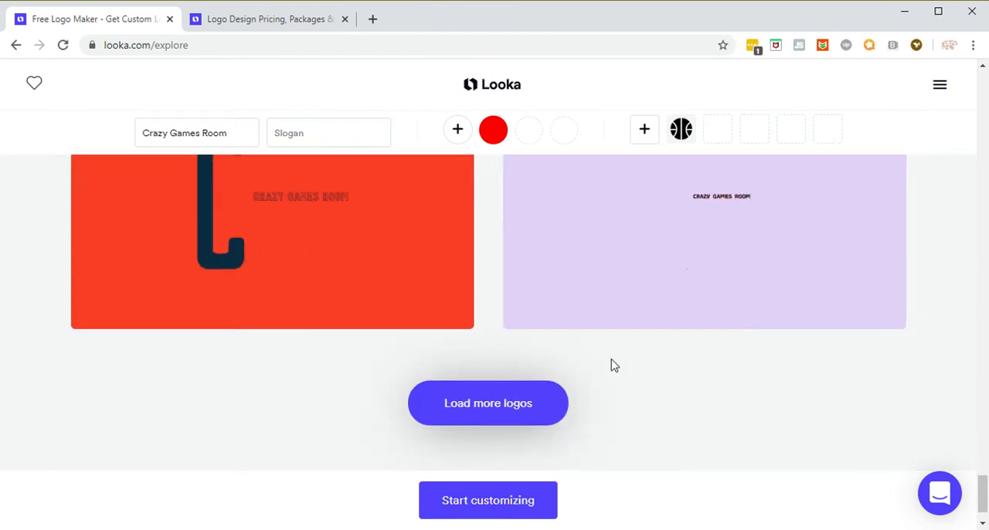
scroll(619, 363, "up", 7)
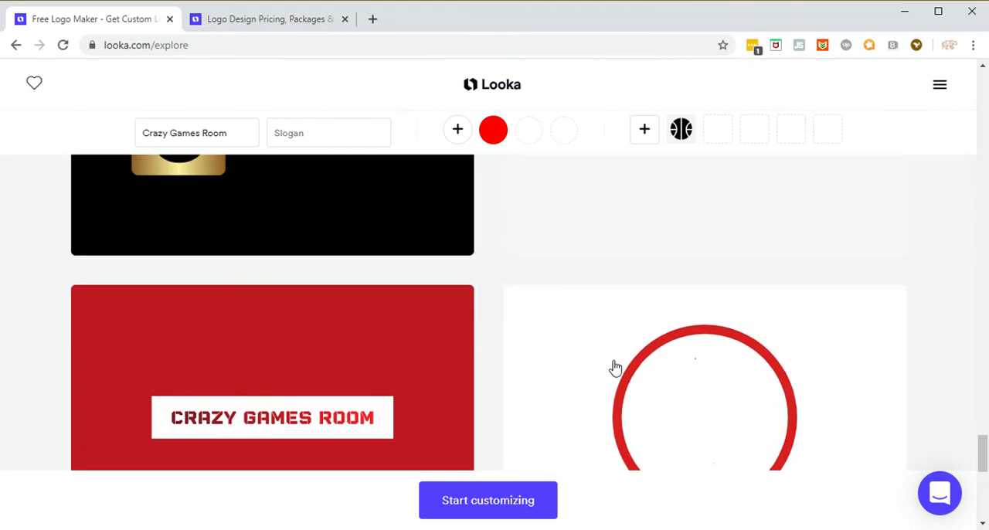
scroll(463, 360, "down", 3)
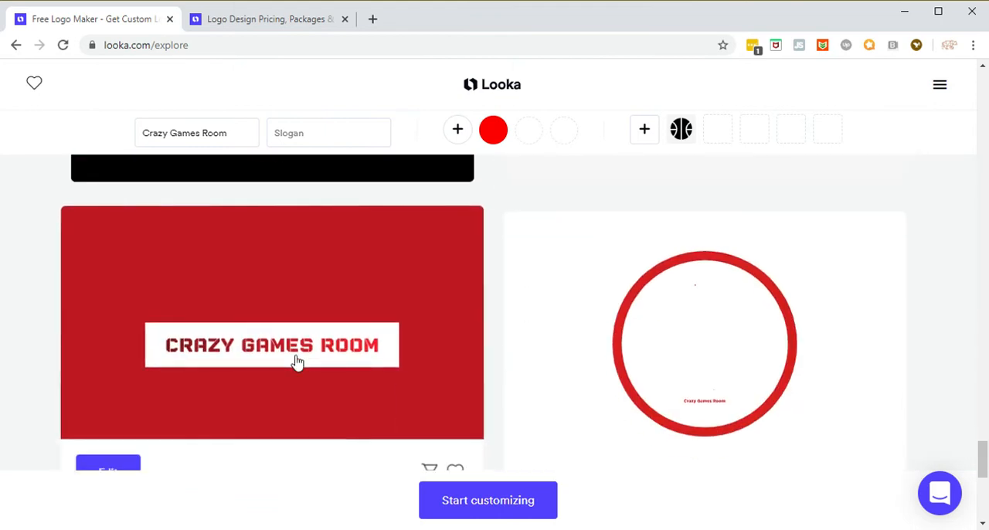
scroll(307, 357, "down", 2)
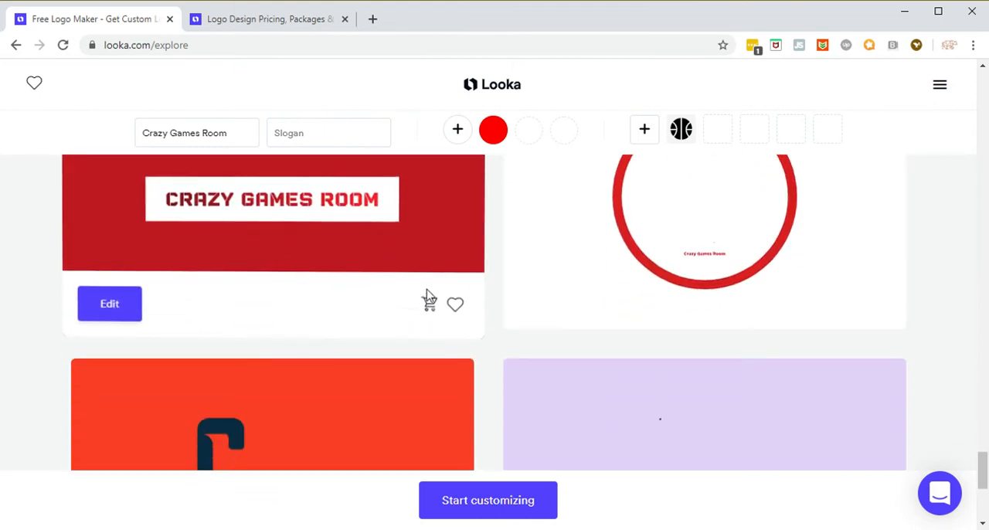
scroll(417, 249, "up", 2)
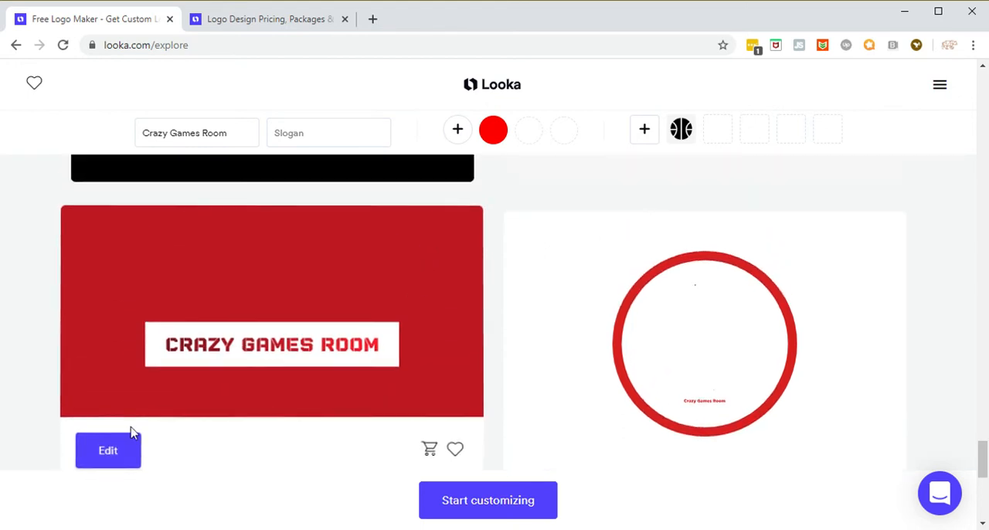
left_click(116, 449)
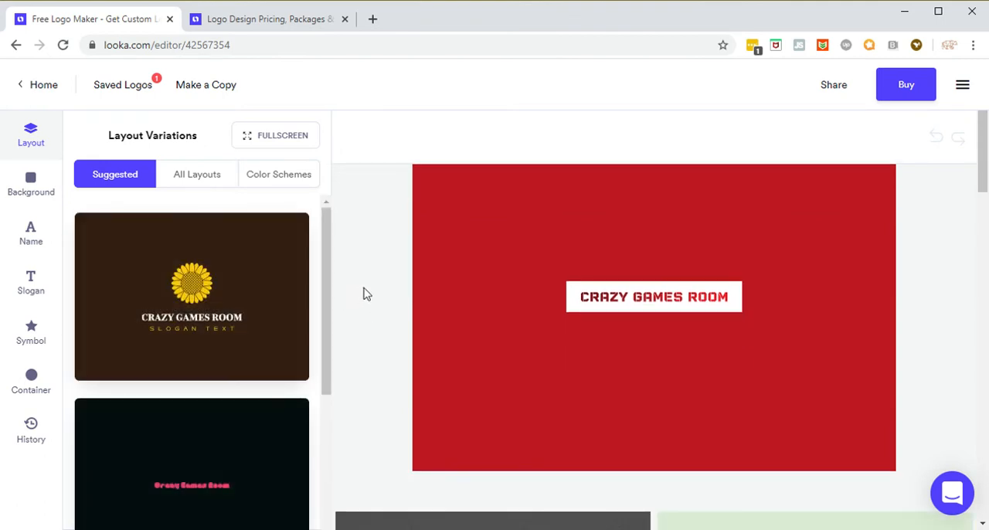
Step: Preview the logo on the mockups and view the all-layouts and color scheme variations
scroll(365, 302, "down", 2)
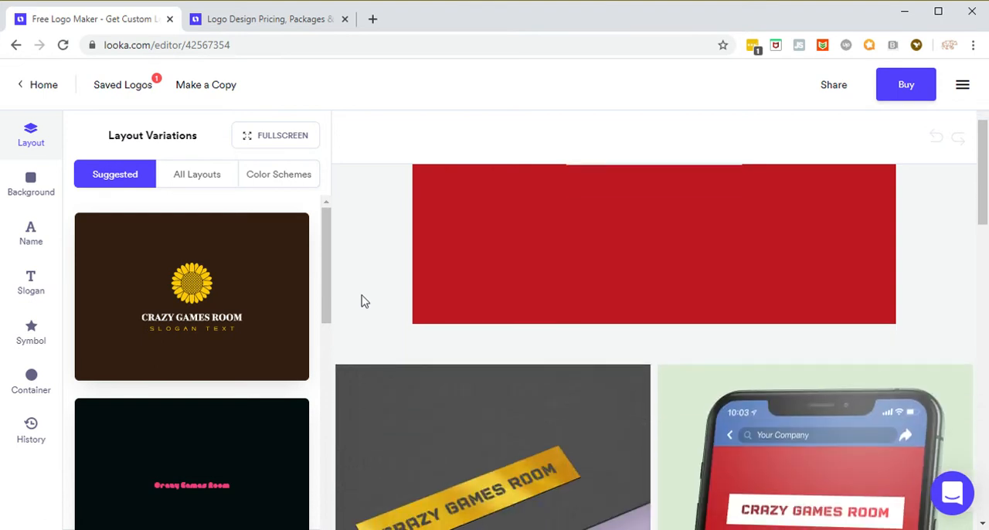
scroll(365, 301, "down", 2)
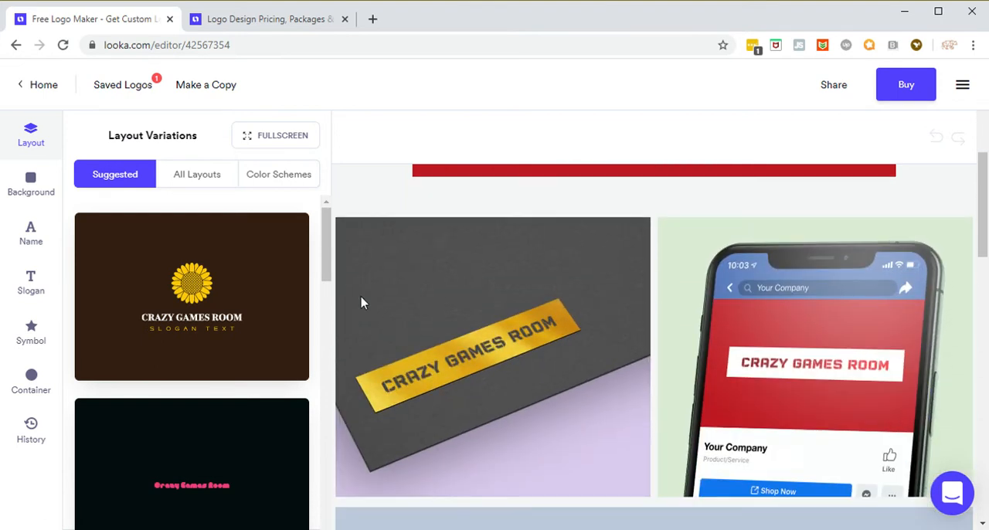
scroll(379, 317, "up", 4)
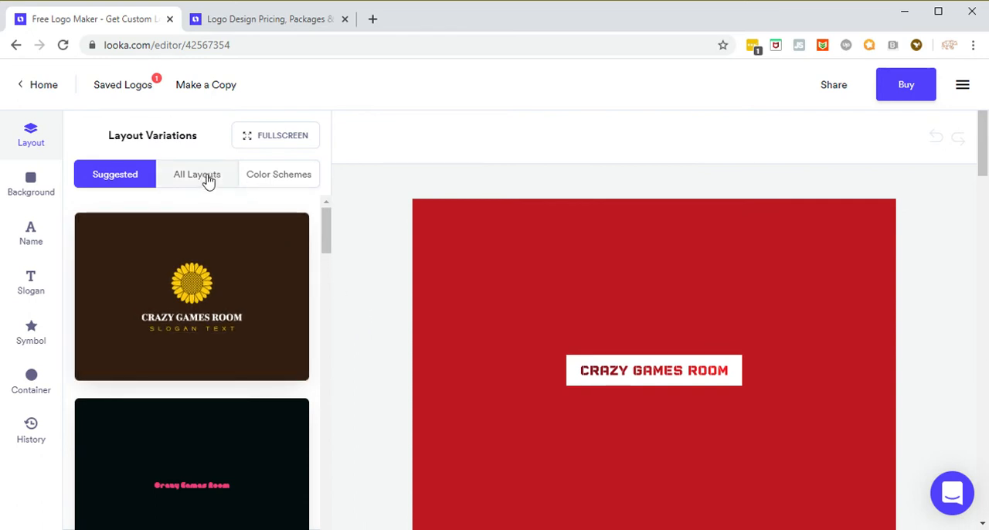
left_click(209, 178)
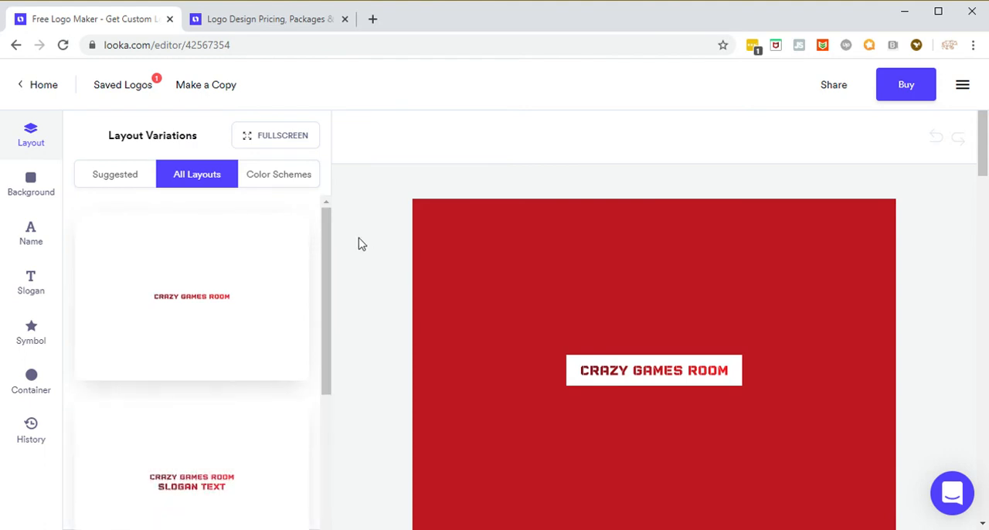
scroll(338, 235, "down", 5)
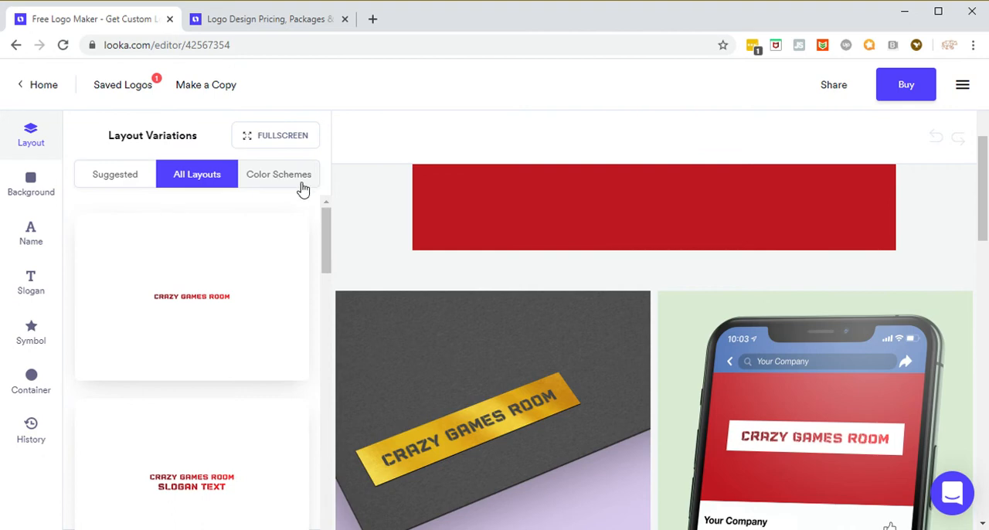
left_click(308, 183)
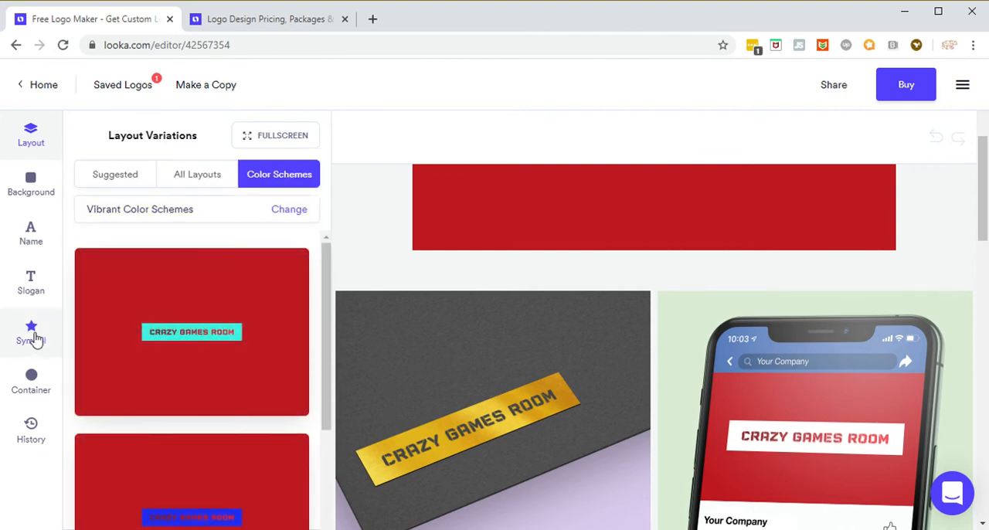
Step: Search the symbol variations for racquet
left_click(32, 332)
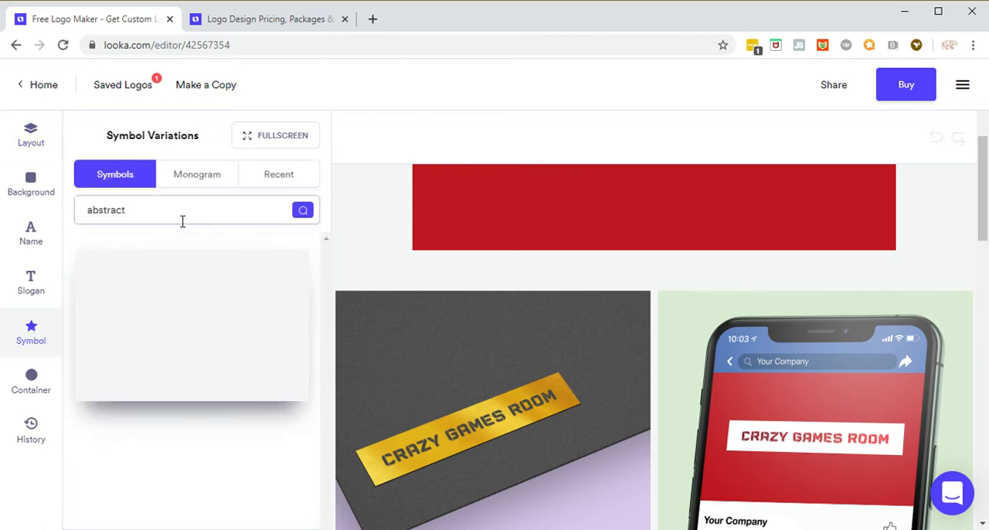
left_click_drag(166, 219, 61, 210)
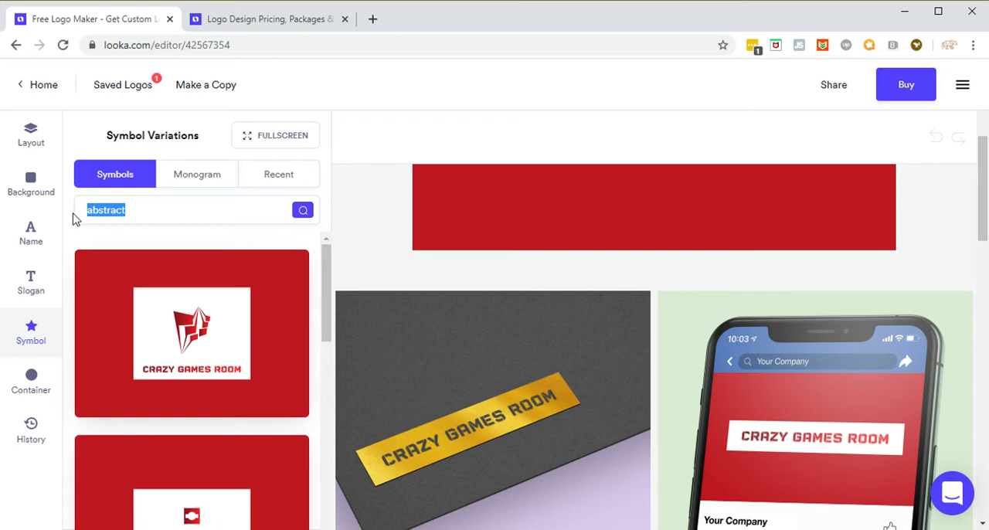
type("racquet")
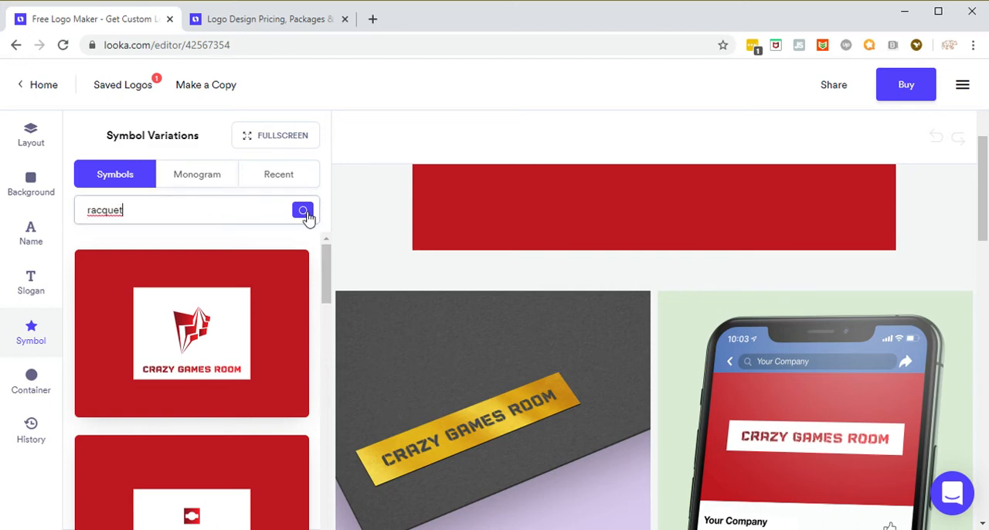
left_click(303, 212)
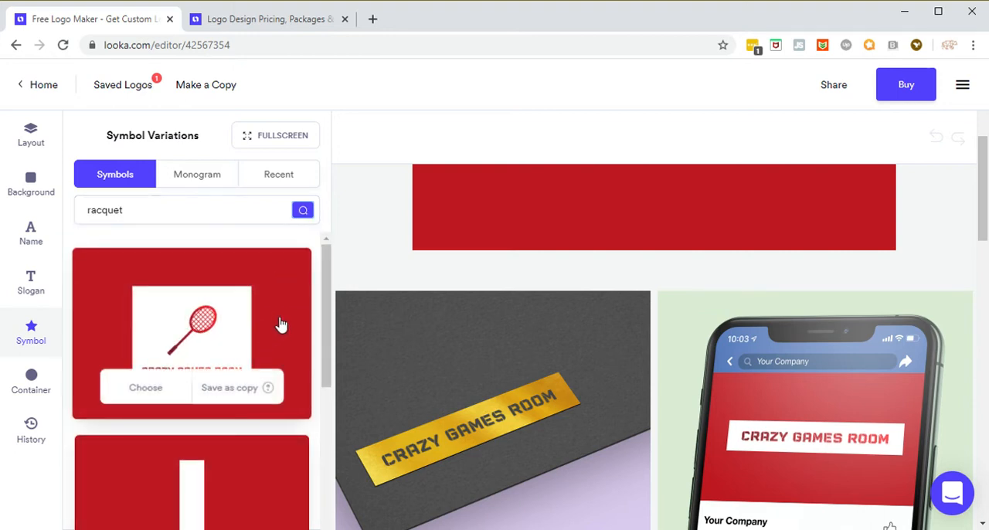
Step: Apply the outlined tennis racquet symbol with its handle pointing down to the right to the logo
scroll(270, 298, "down", 3)
scroll(272, 306, "down", 2)
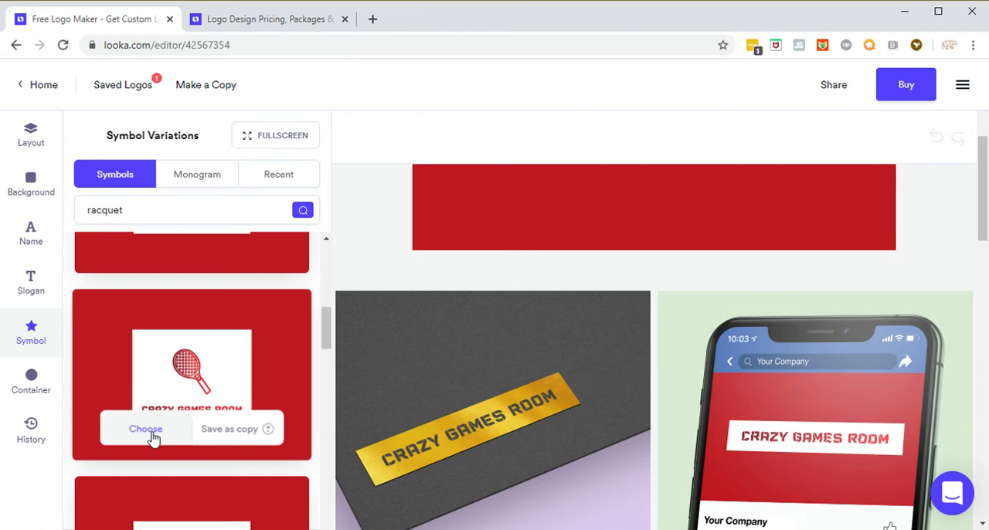
left_click(200, 378)
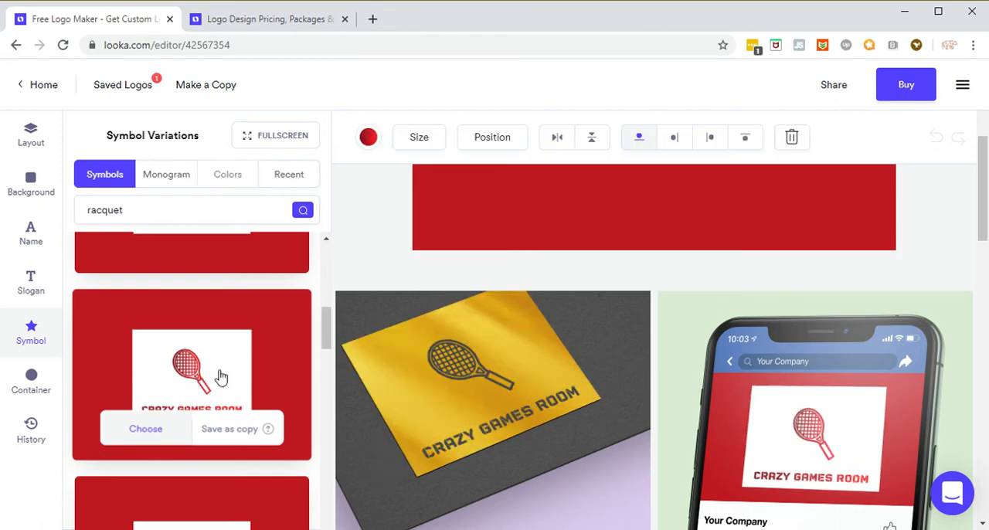
Step: Replace the logo's symbol with the figure of a player swinging a racquet from the racquet symbols
scroll(358, 349, "down", 2)
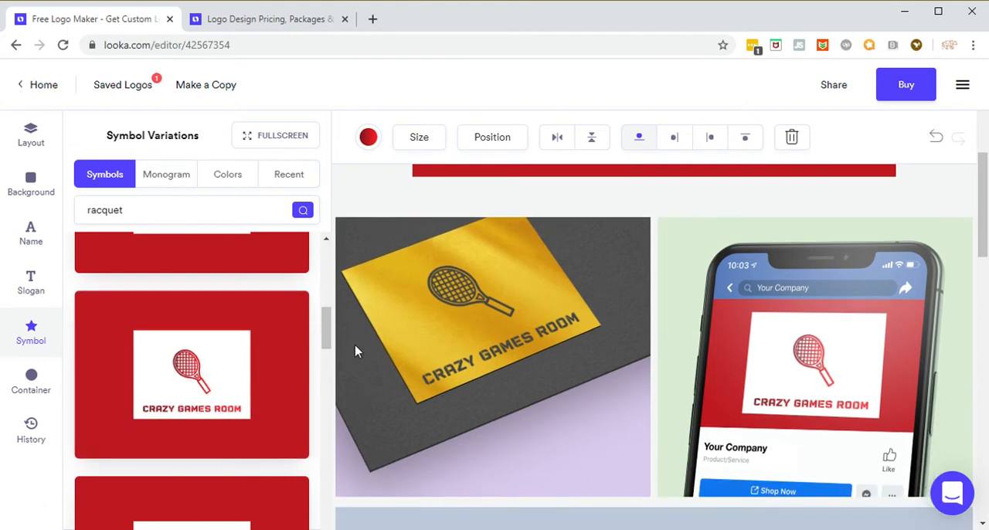
scroll(294, 349, "down", 2)
scroll(294, 349, "down", 2)
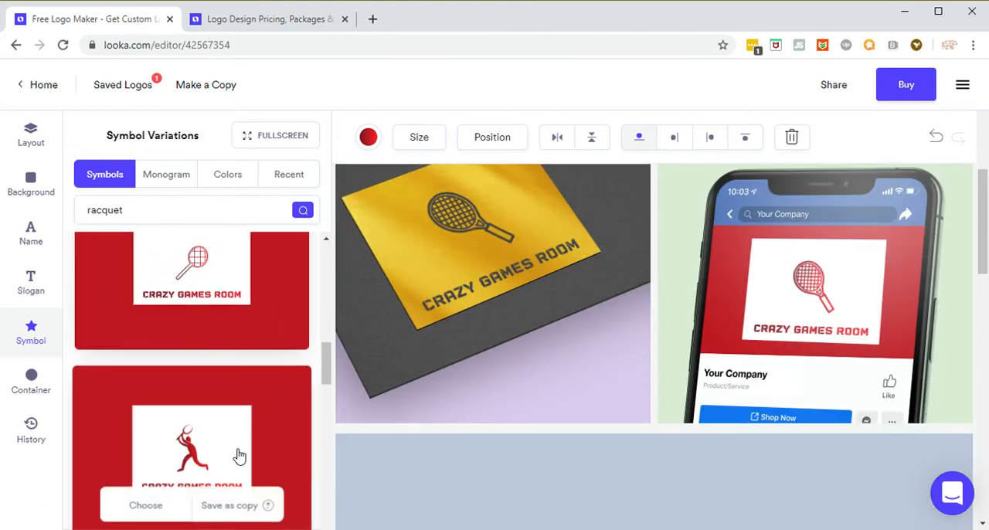
scroll(270, 441, "down", 1)
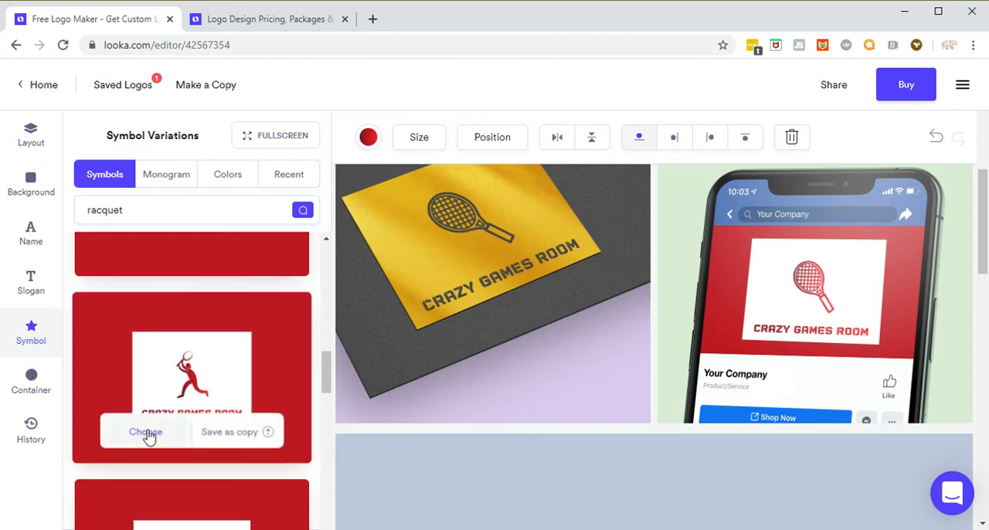
left_click(191, 393)
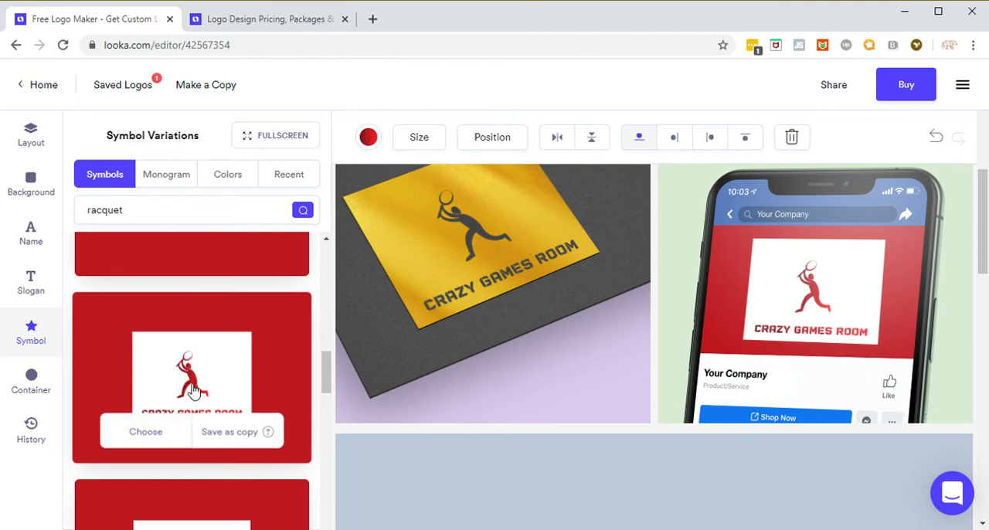
Step: Compare the remaining racquet symbols with the player symbol and check the logo on the mockups
scroll(266, 408, "up", 1)
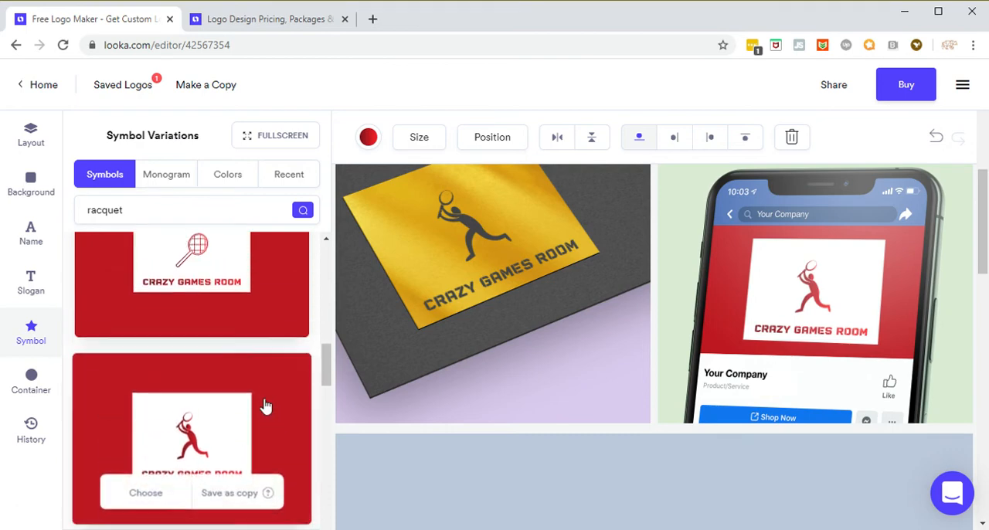
scroll(281, 402, "down", 3)
scroll(319, 415, "up", 2)
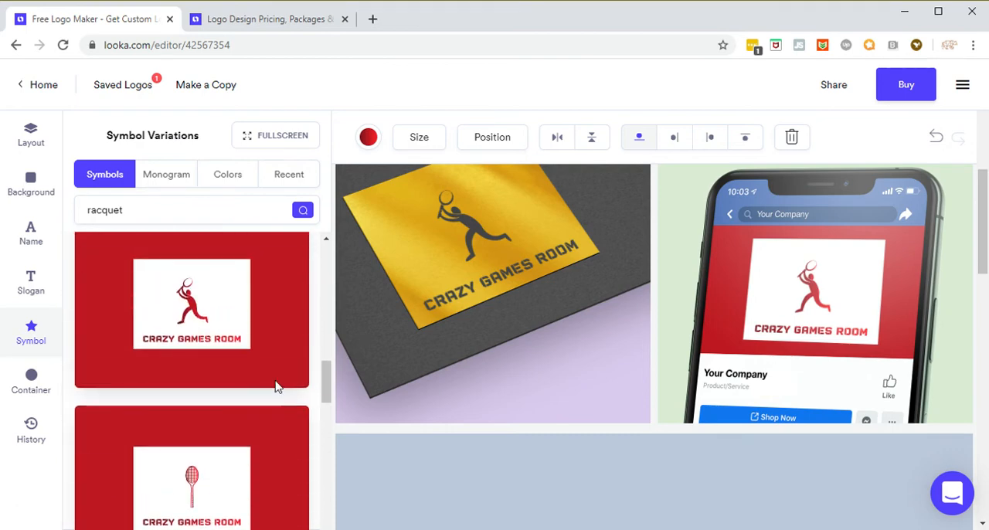
scroll(278, 391, "down", 3)
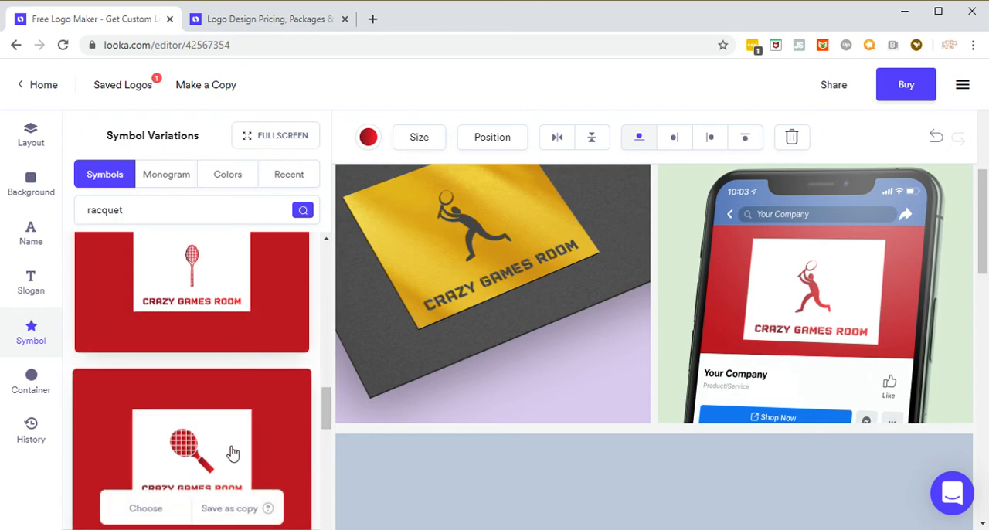
scroll(263, 442, "up", 2)
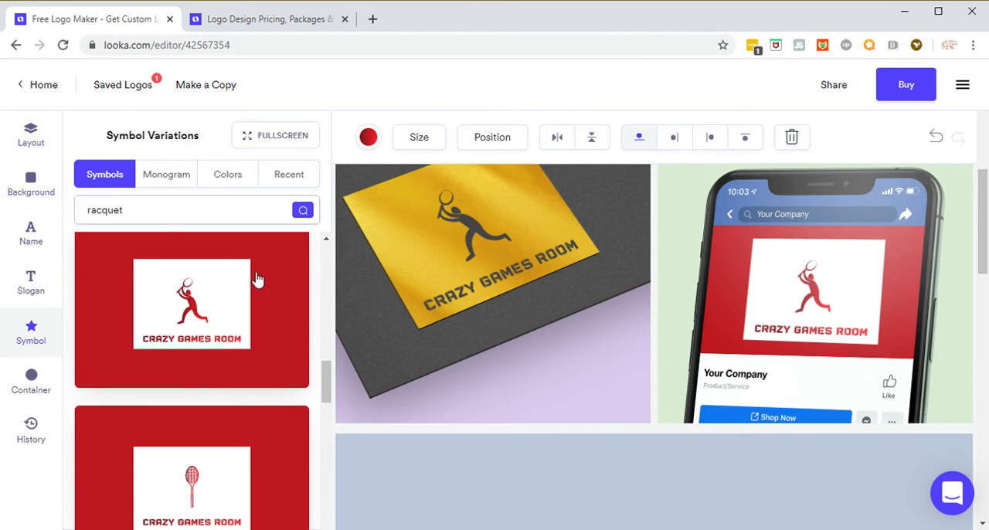
scroll(456, 339, "down", 1)
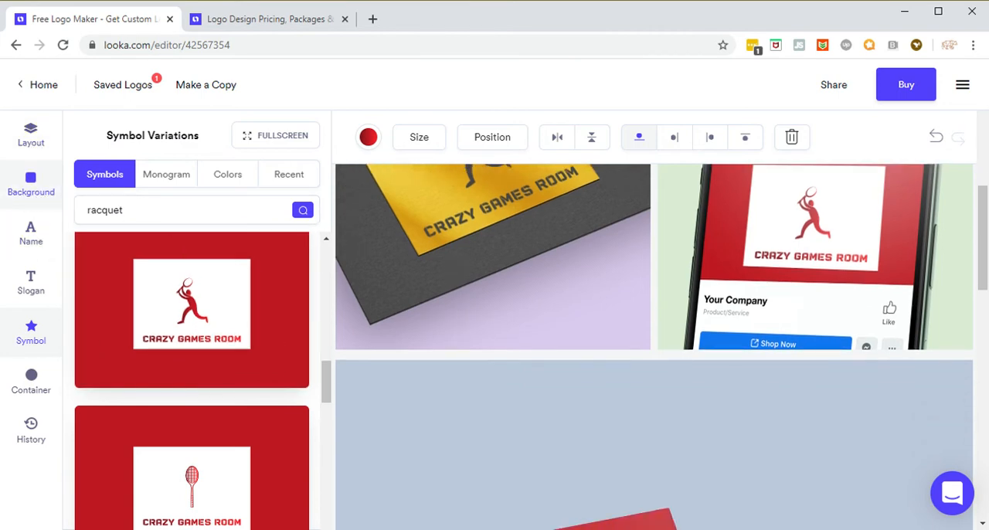
Step: Apply the suggested layout with a teal gradient player, white serif name and slogan text on a dark navy background
left_click(34, 141)
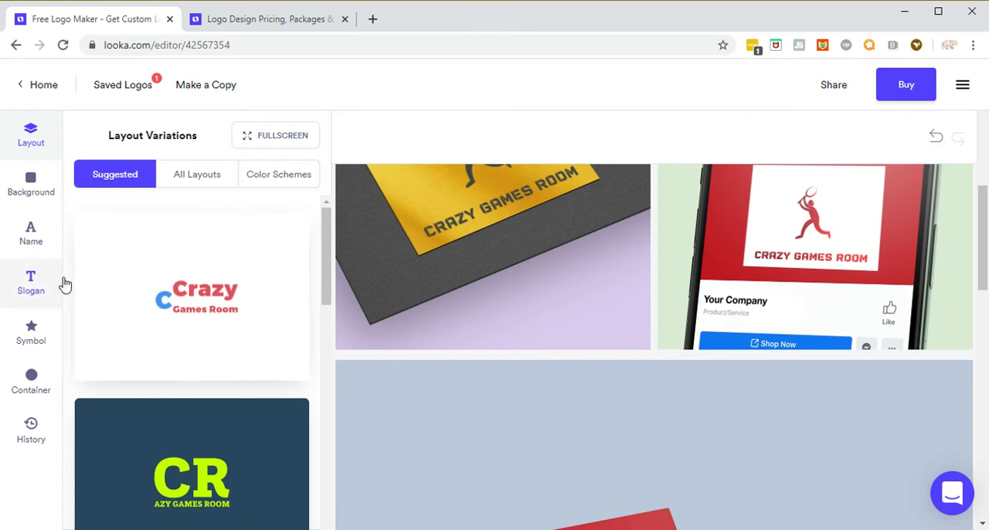
scroll(324, 280, "down", 3)
scroll(325, 279, "down", 2)
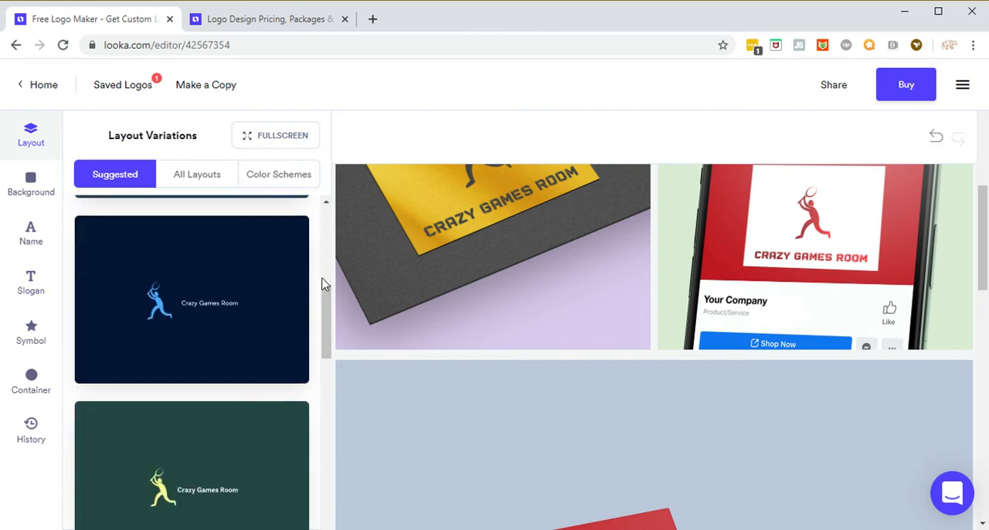
scroll(321, 291, "down", 1)
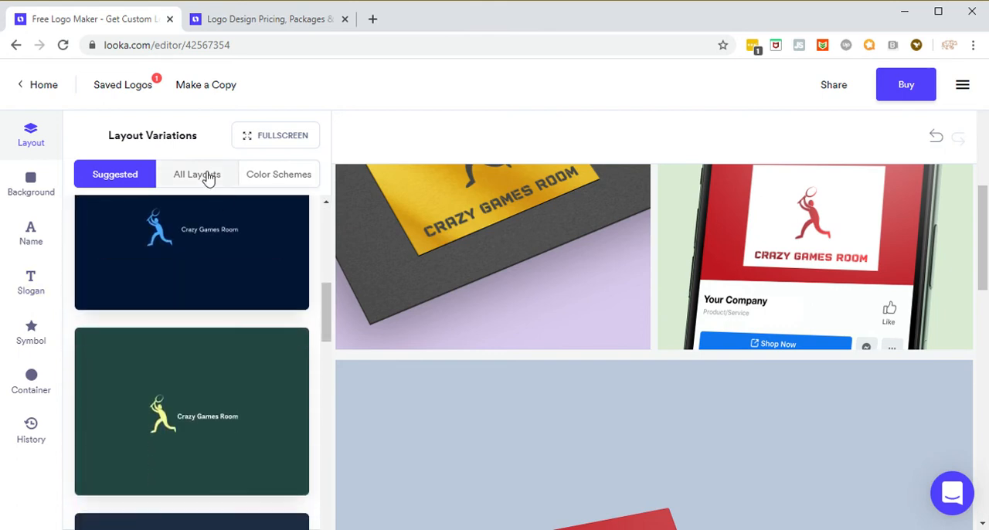
mouse_move(253, 309)
scroll(257, 332, "down", 6)
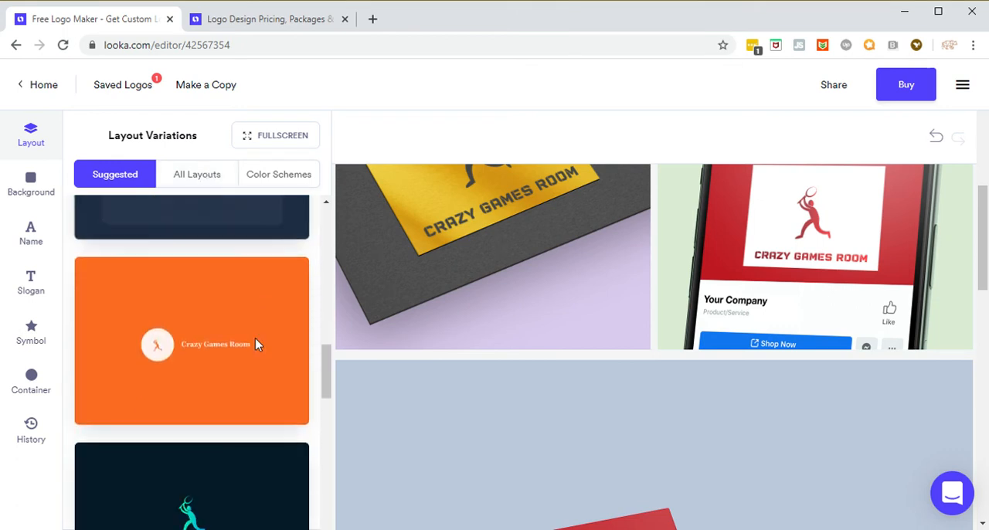
scroll(261, 343, "down", 2)
mouse_move(261, 342)
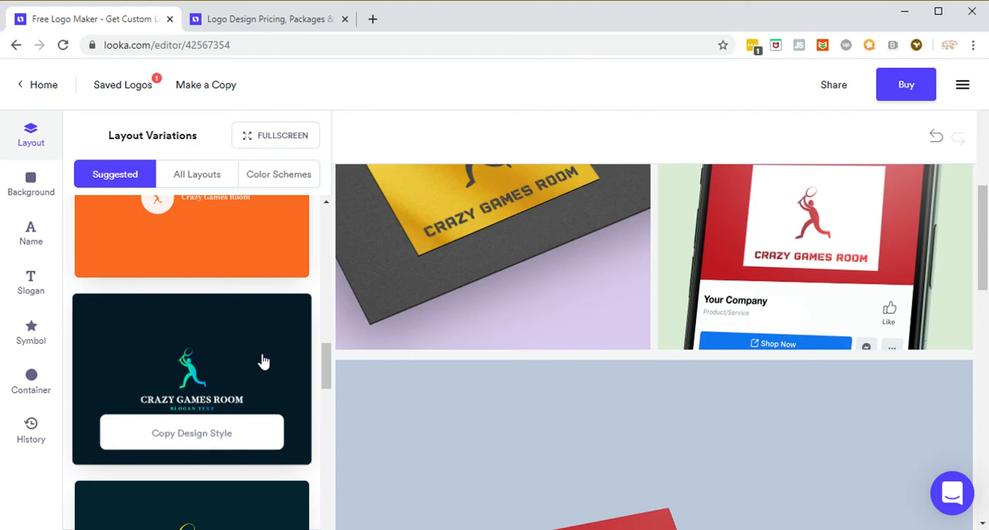
scroll(261, 355, "down", 2)
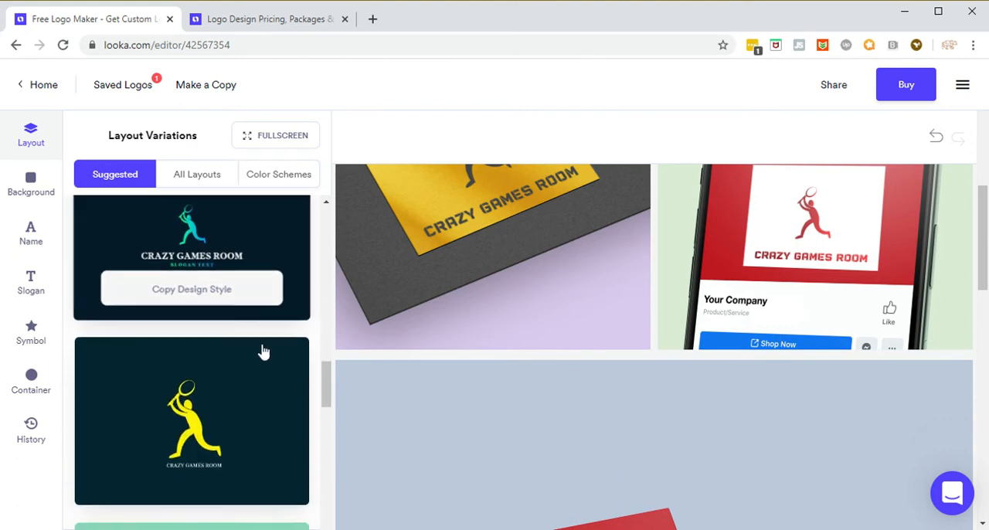
scroll(261, 349, "up", 1)
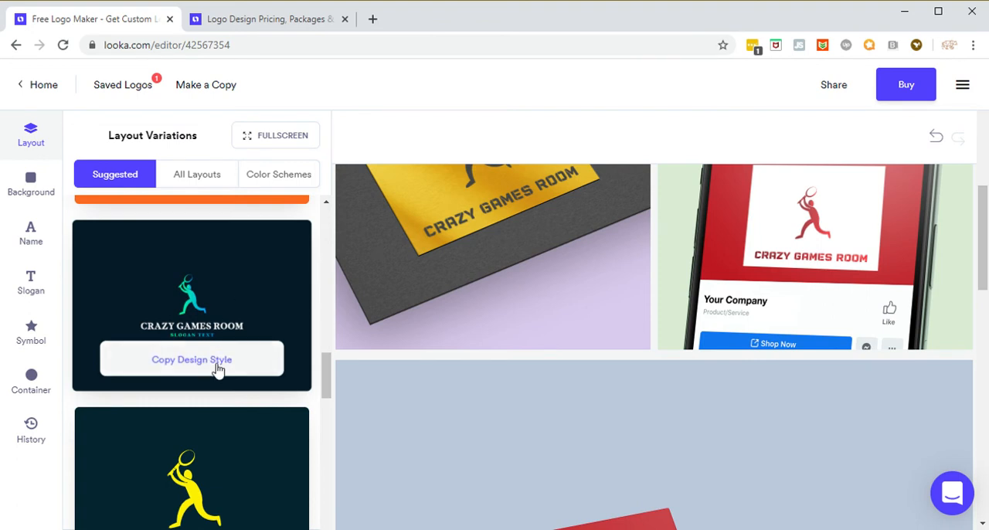
left_click(266, 334)
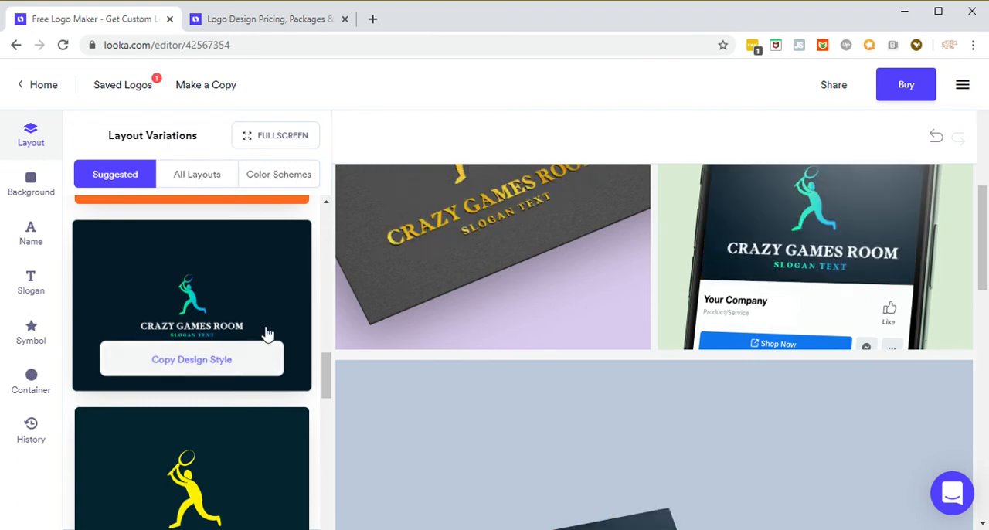
Step: Examine the new layout on the card, phone, hoodie, sign, letterhead and airplane mockups
scroll(626, 341, "up", 2)
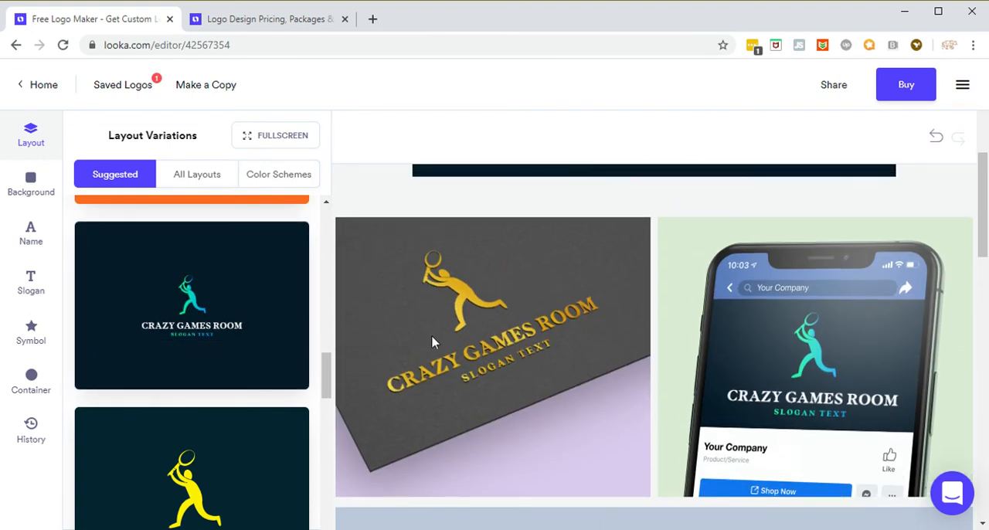
scroll(433, 343, "down", 2)
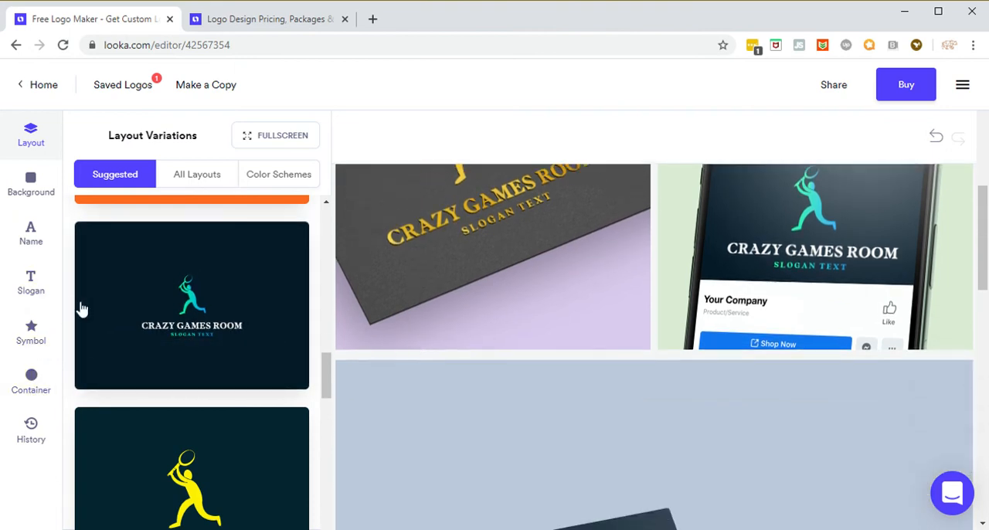
scroll(412, 370, "down", 1)
scroll(409, 383, "down", 5)
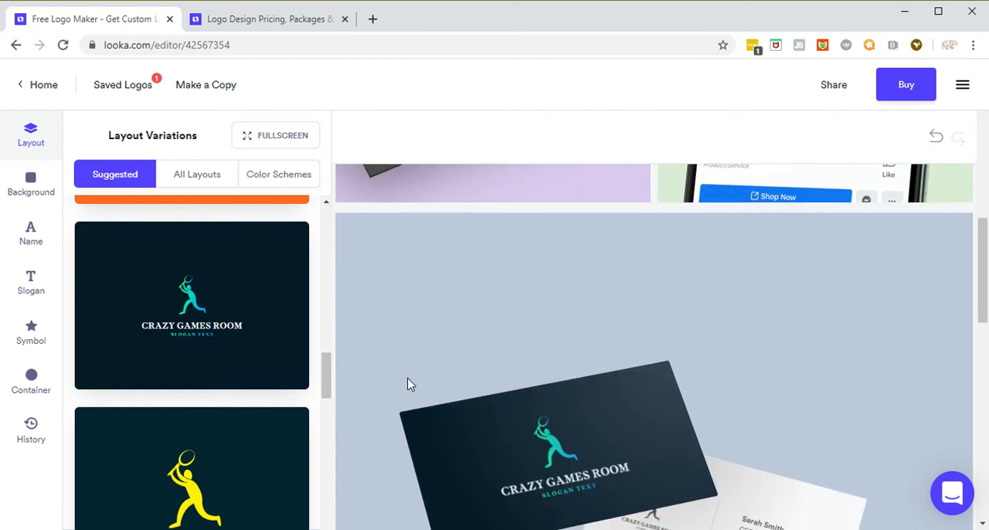
scroll(404, 387, "down", 2)
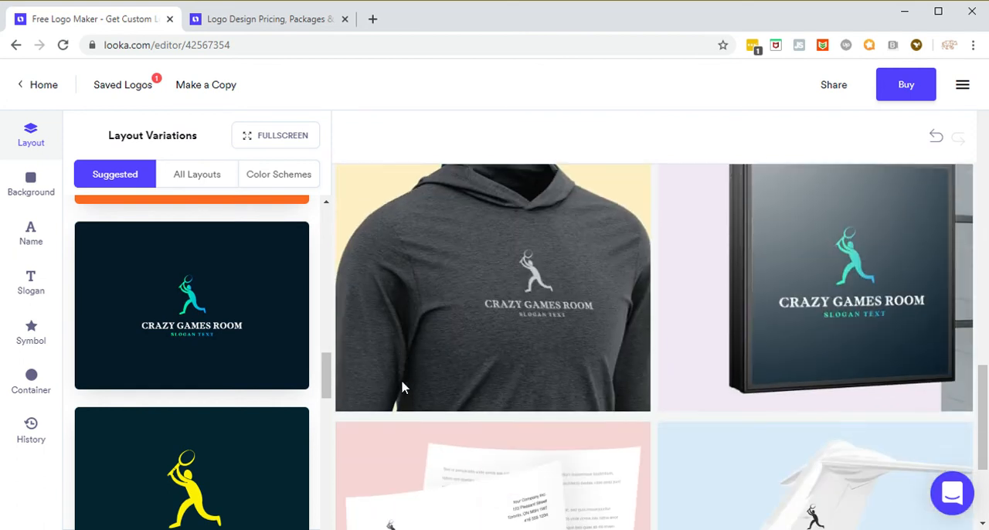
scroll(403, 387, "up", 1)
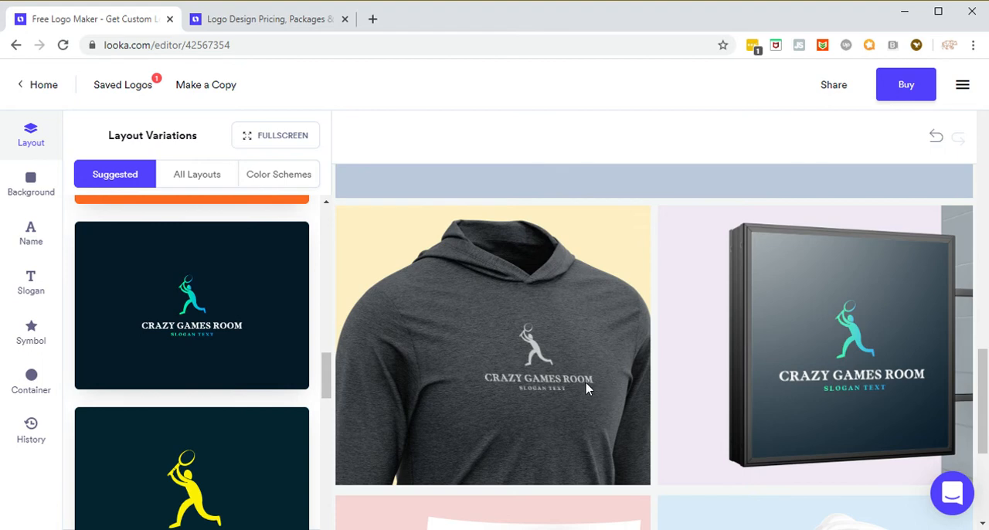
scroll(583, 387, "down", 3)
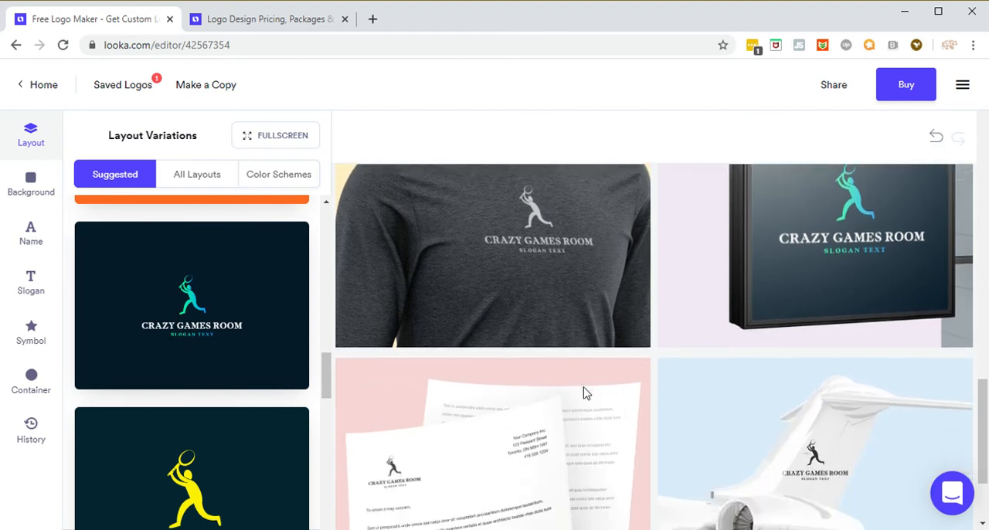
scroll(585, 398, "down", 1)
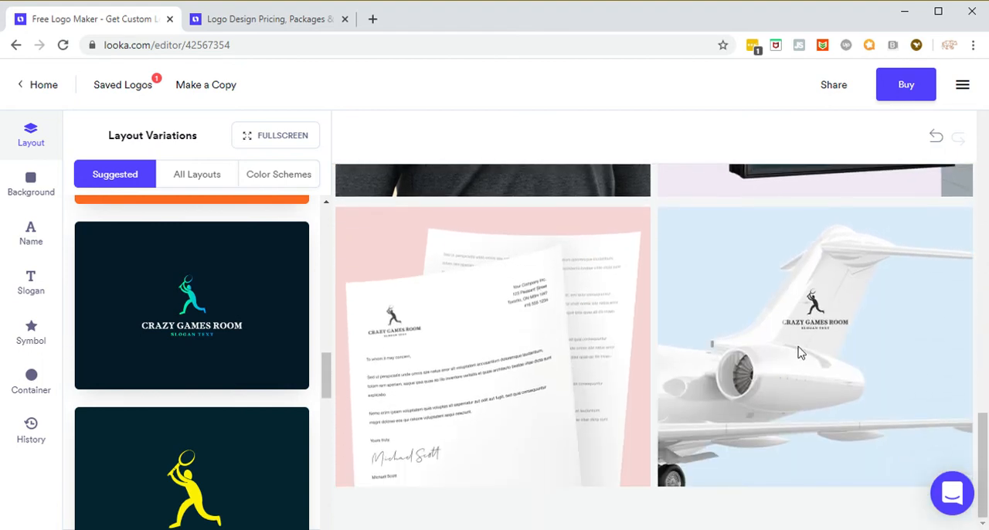
scroll(503, 397, "up", 2)
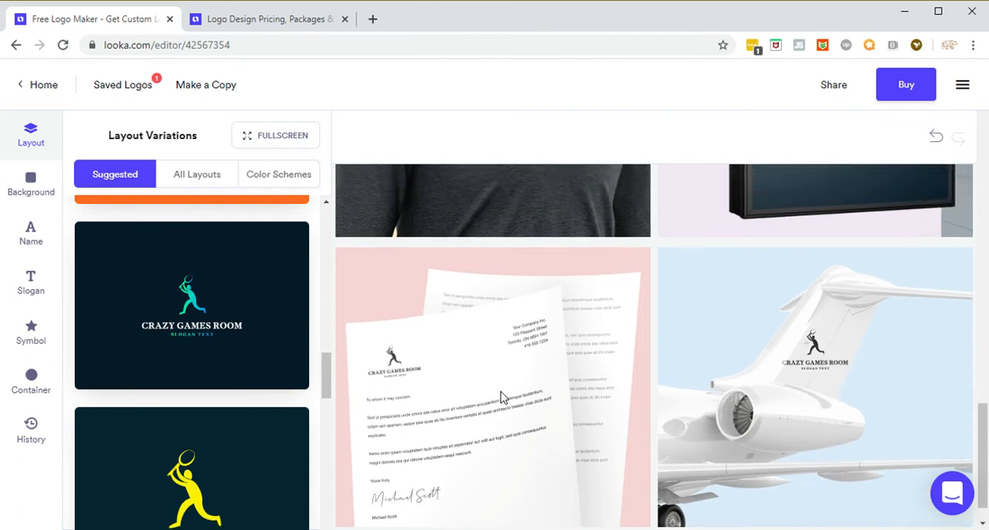
scroll(314, 391, "up", 2)
scroll(242, 426, "down", 2)
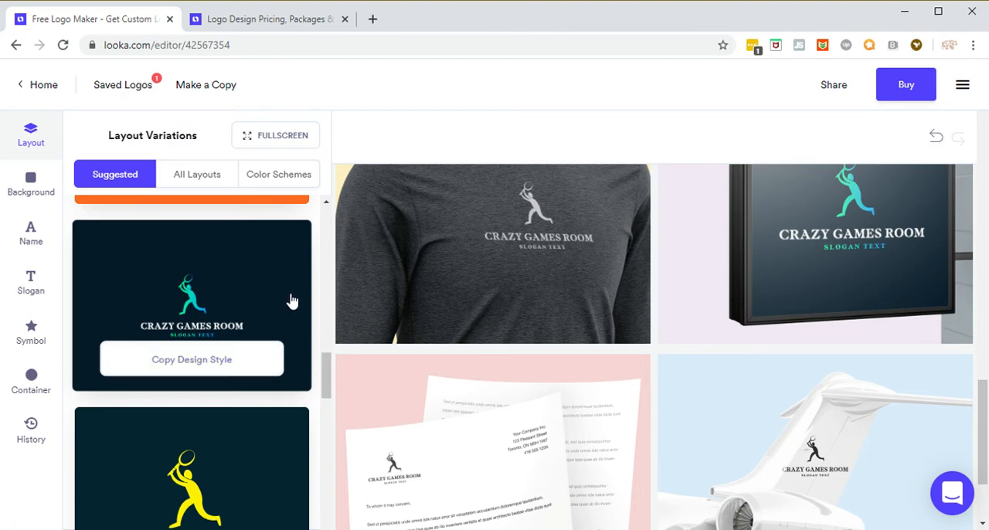
Step: Look through the Vibrant color schemes for the logo layout
left_click(275, 178)
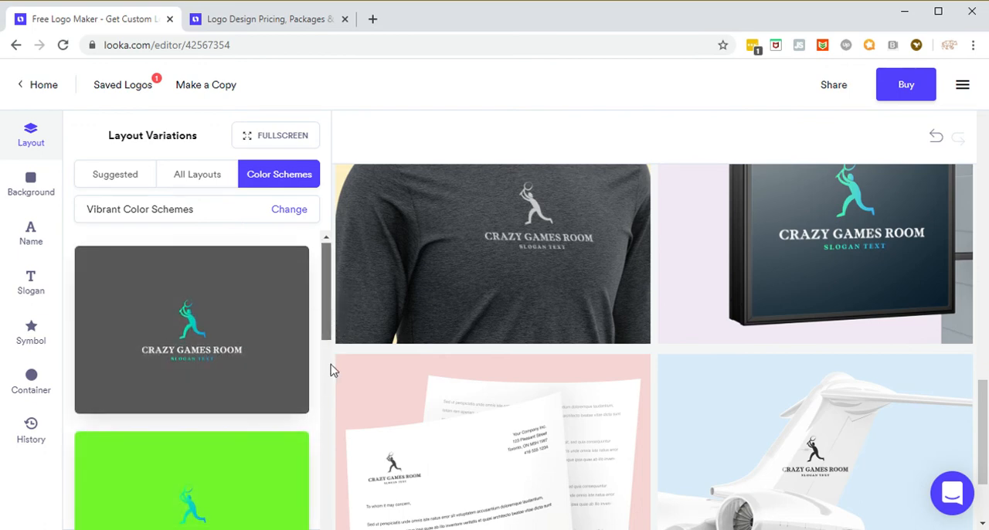
scroll(332, 368, "down", 5)
scroll(332, 464, "down", 5)
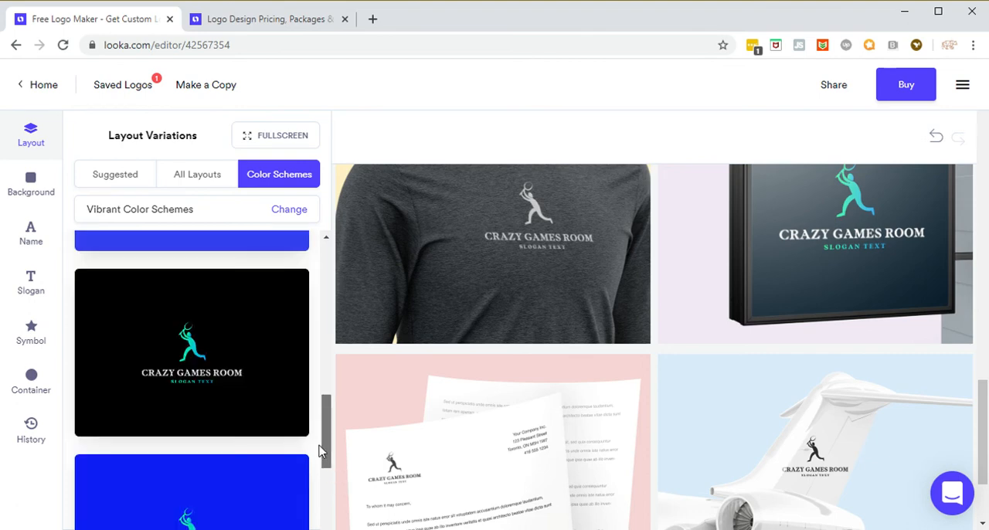
scroll(326, 490, "down", 1)
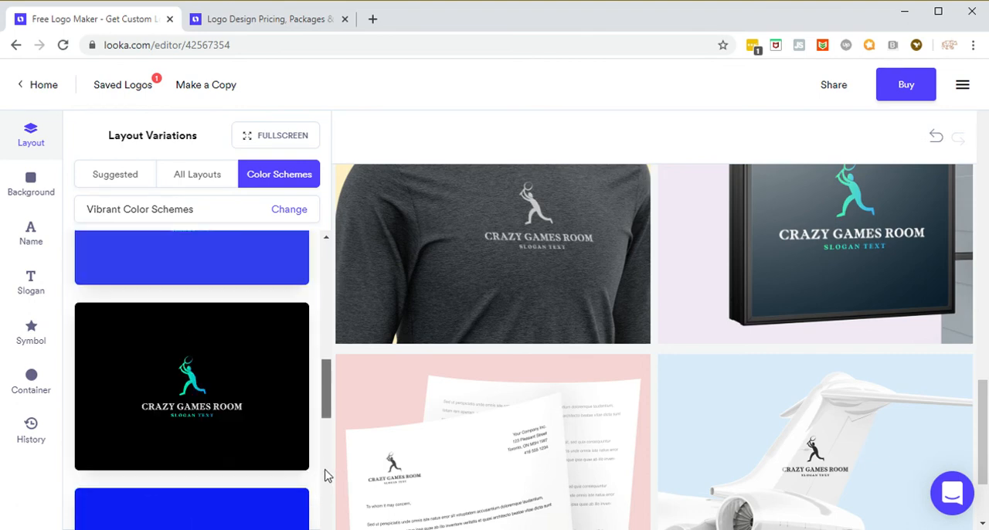
scroll(322, 440, "down", 1)
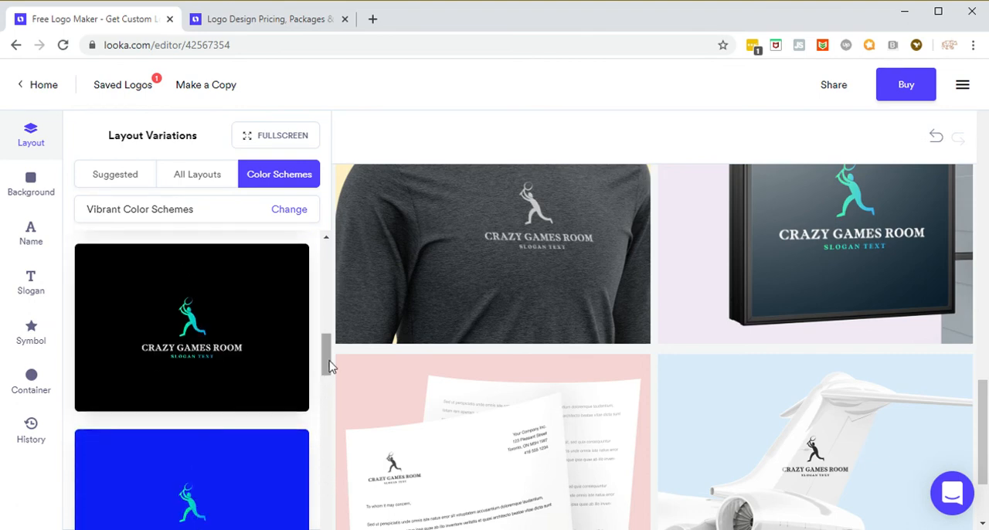
left_click_drag(328, 360, 325, 474)
scroll(330, 499, "down", 2)
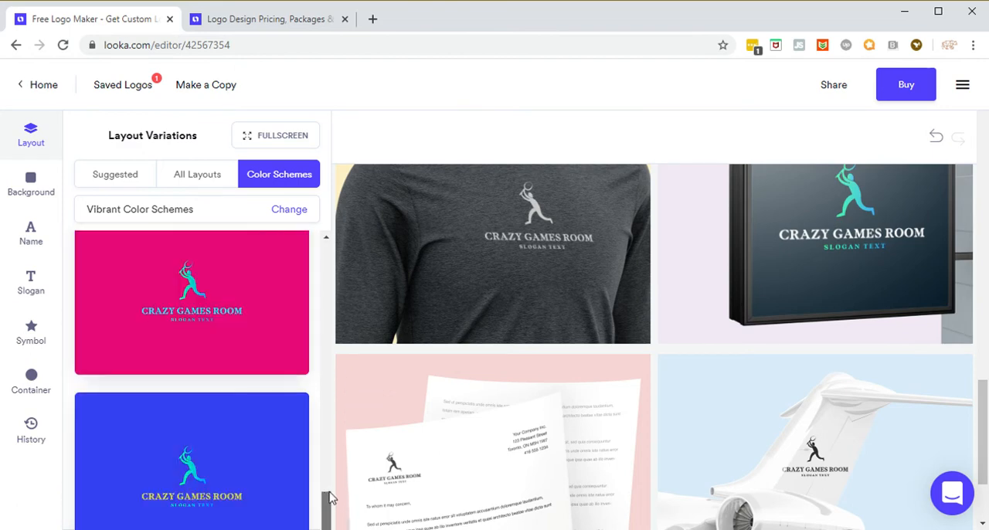
scroll(302, 354, "up", 1)
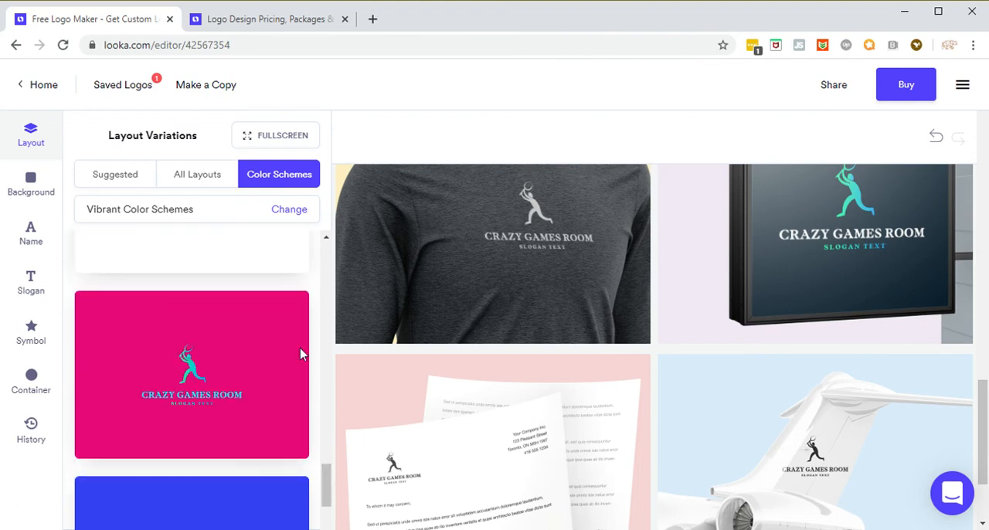
Step: Switch the color scheme category to Vibrant and Dark
left_click(288, 217)
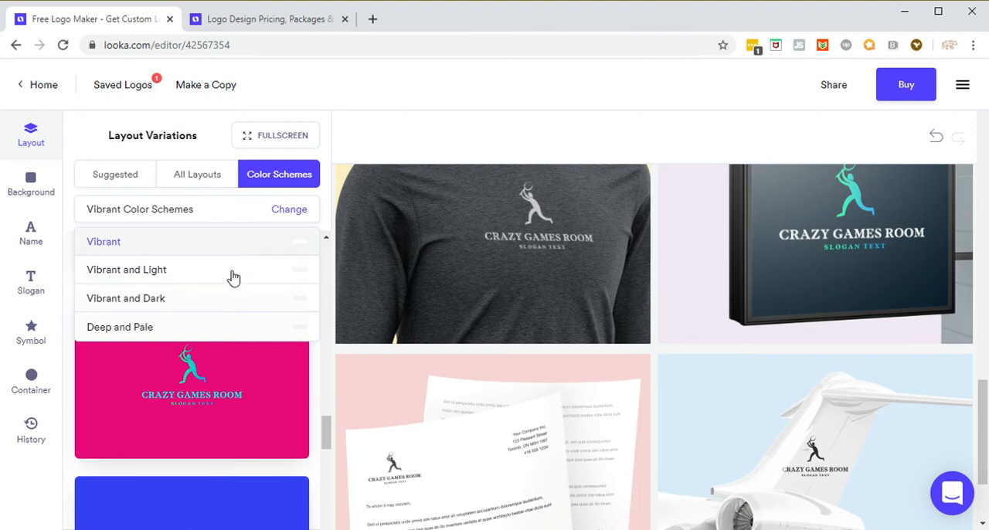
left_click_drag(165, 307, 170, 308)
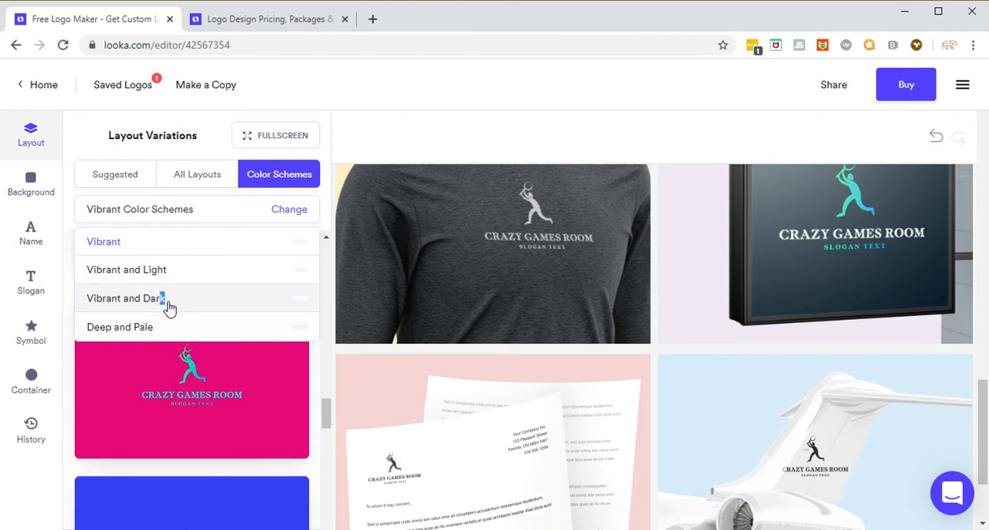
left_click(169, 306)
mouse_move(279, 309)
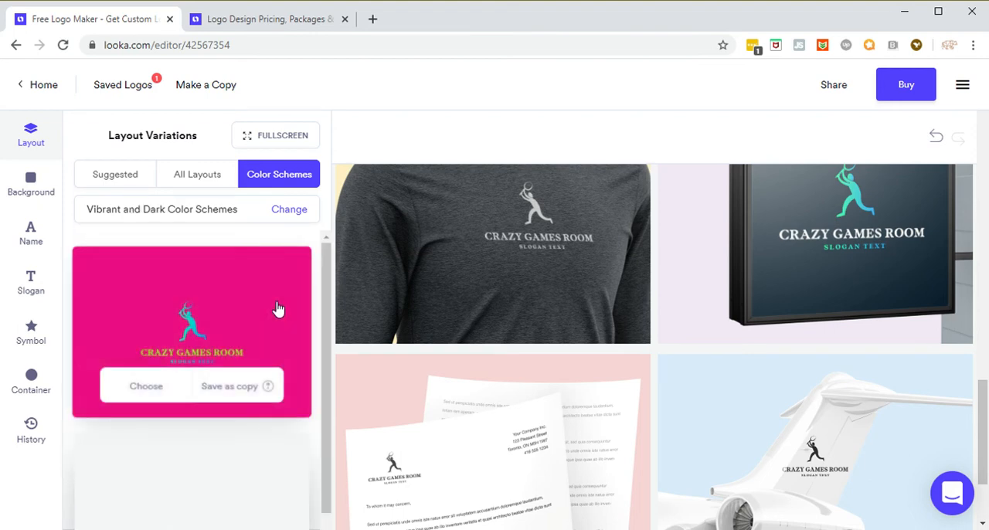
Step: Compare the Vibrant and Dark color schemes offered for the logo
scroll(302, 349, "down", 2)
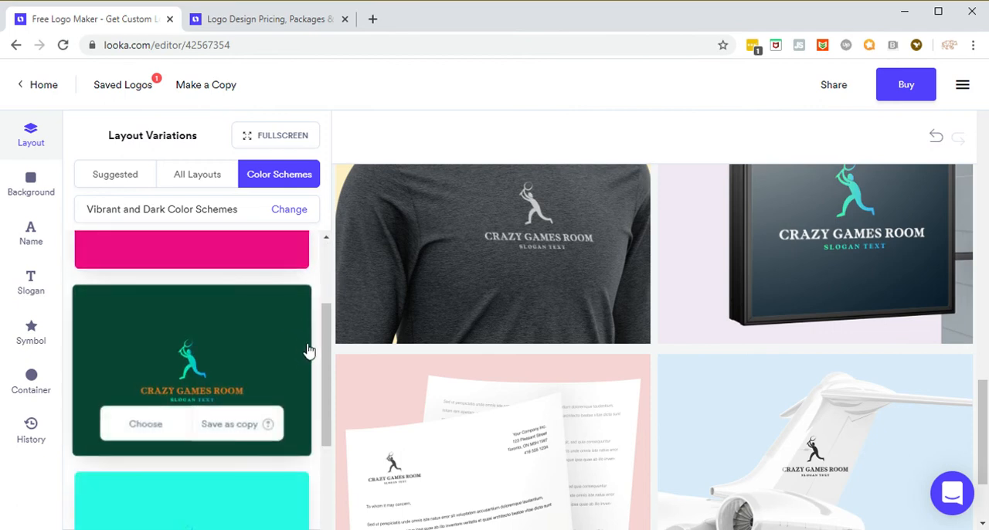
scroll(325, 375, "down", 5)
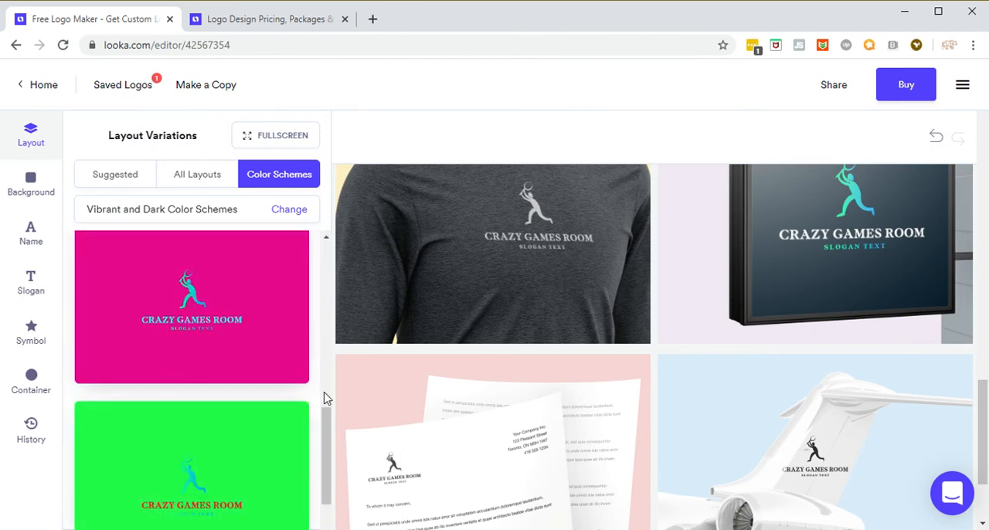
scroll(325, 399, "down", 2)
scroll(325, 401, "down", 2)
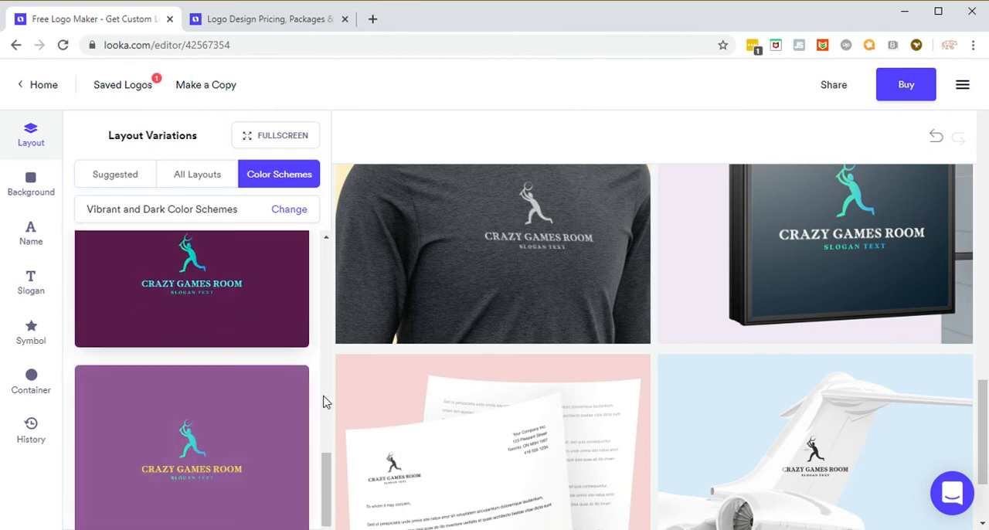
scroll(326, 402, "down", 4)
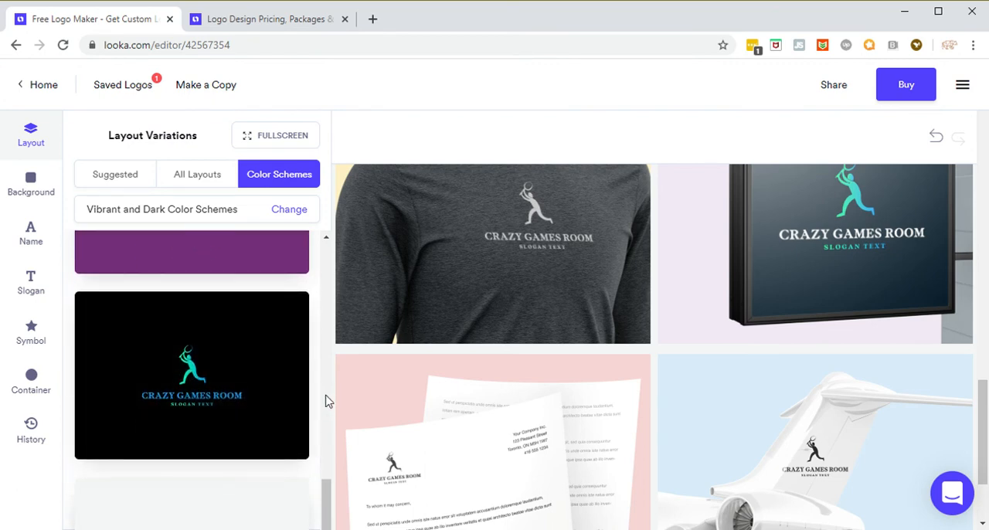
scroll(325, 400, "down", 2)
scroll(326, 400, "down", 4)
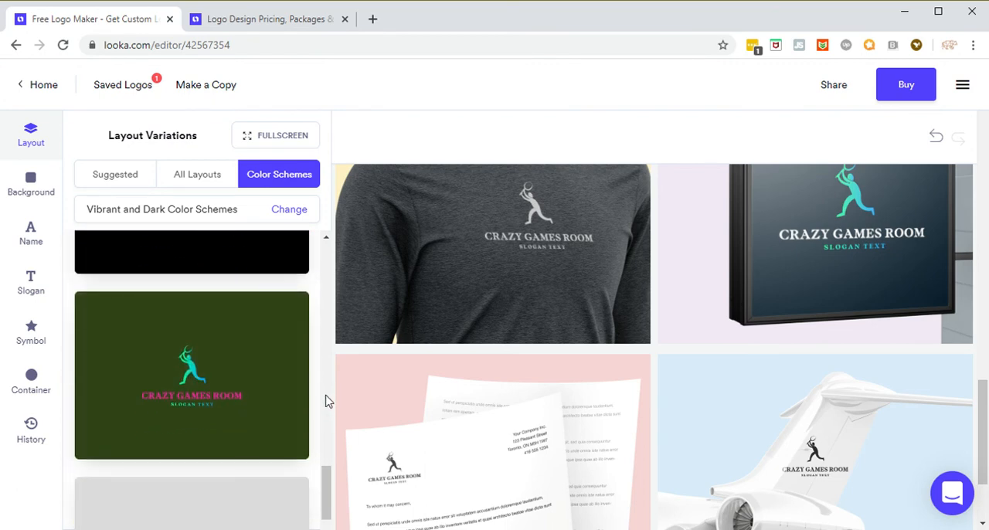
scroll(326, 402, "down", 3)
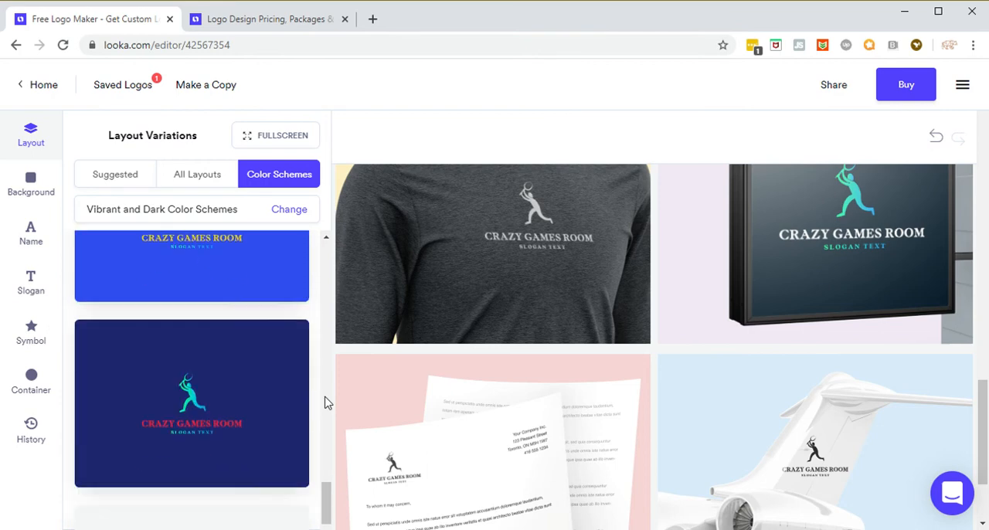
scroll(325, 404, "down", 1)
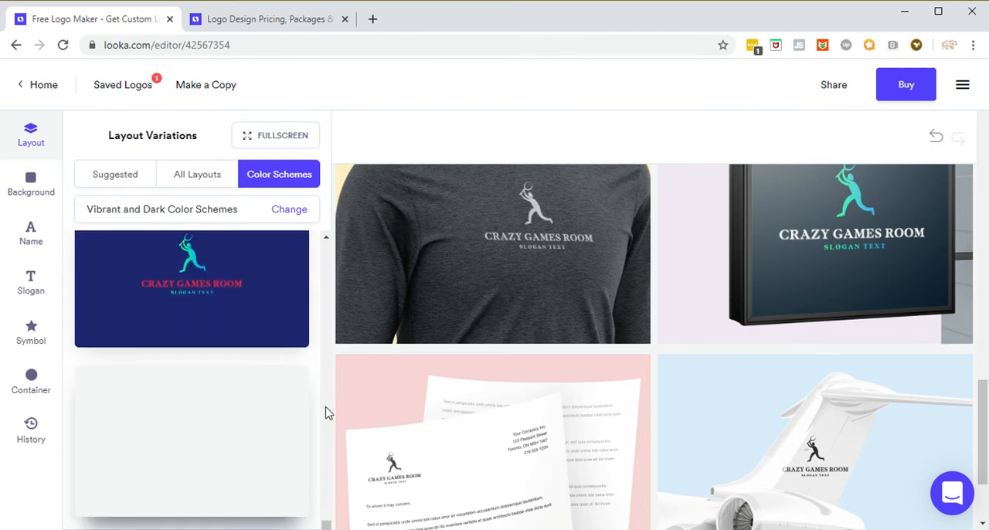
scroll(326, 410, "up", 12)
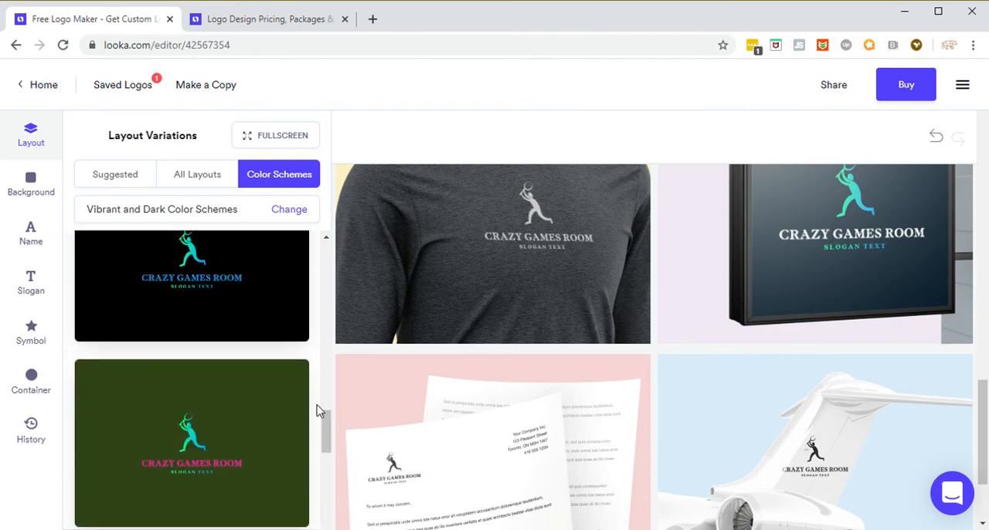
scroll(318, 405, "up", 4)
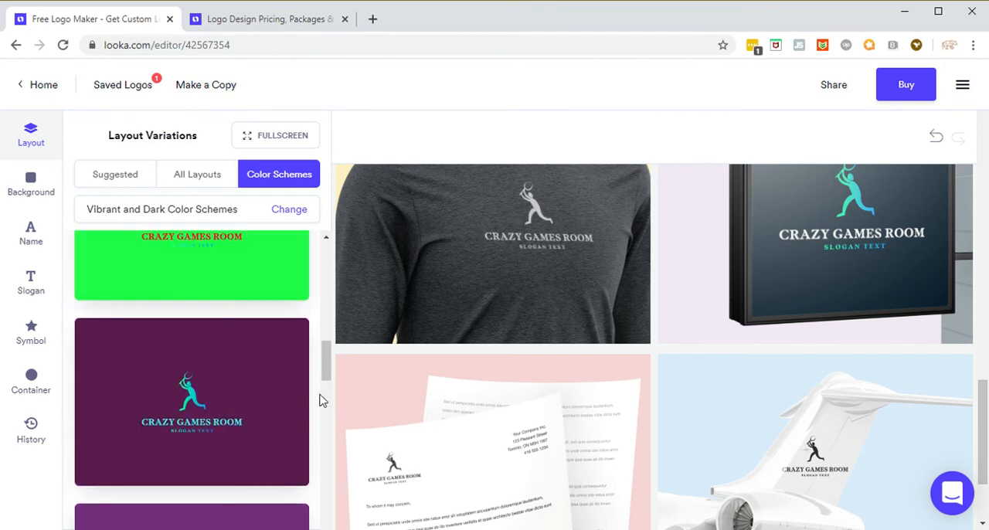
Step: Apply the black color scheme with the green-to-blue gradient logo and review it on the sign, hoodie, letterhead and business card mockups
scroll(320, 406, "down", 4)
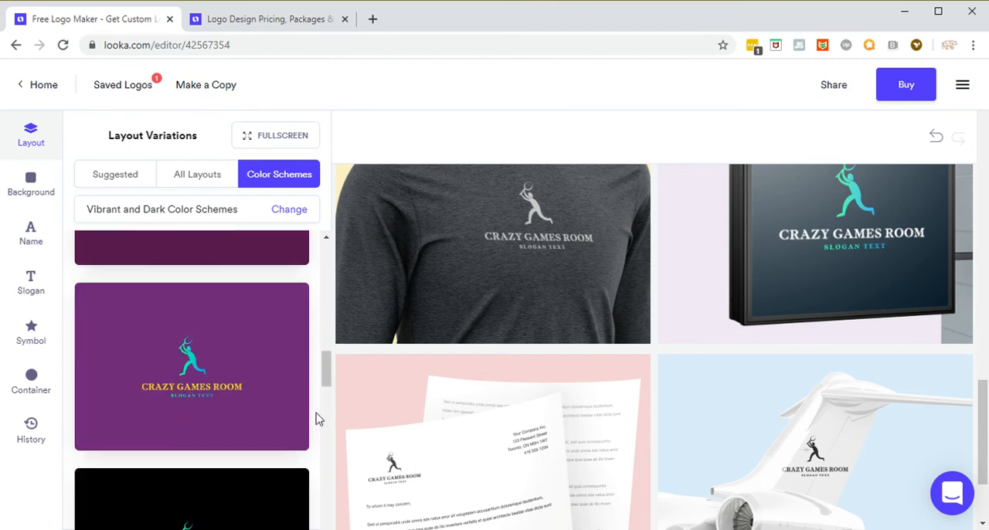
scroll(315, 418, "down", 1)
mouse_move(260, 466)
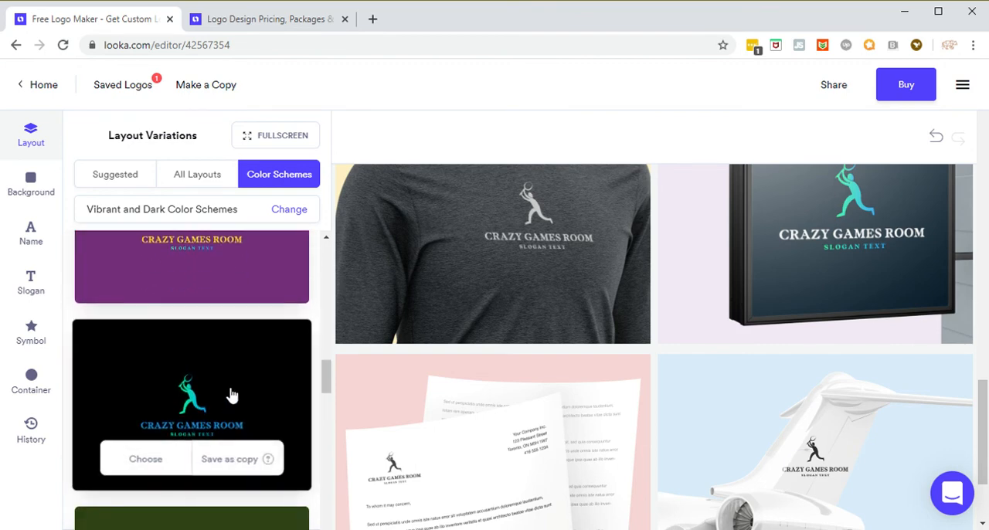
left_click(147, 461)
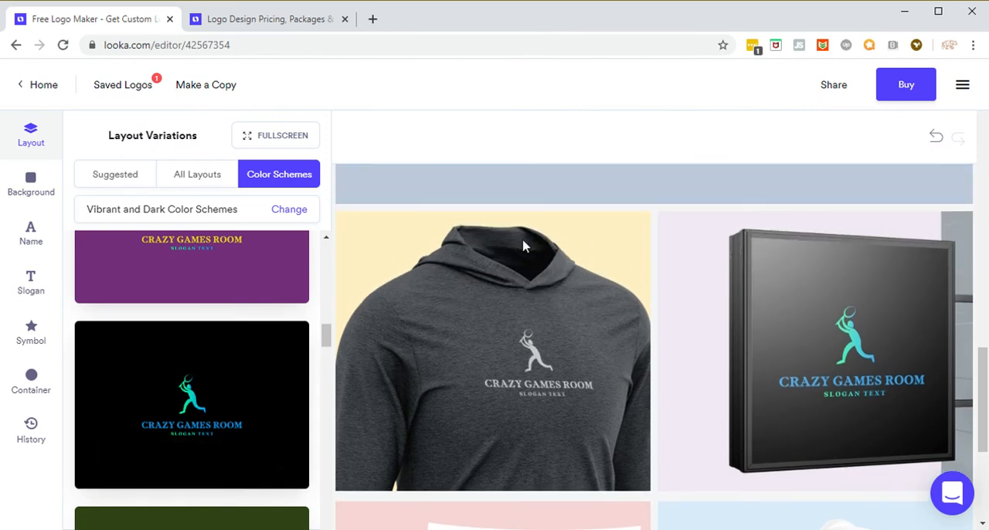
scroll(503, 301, "down", 3)
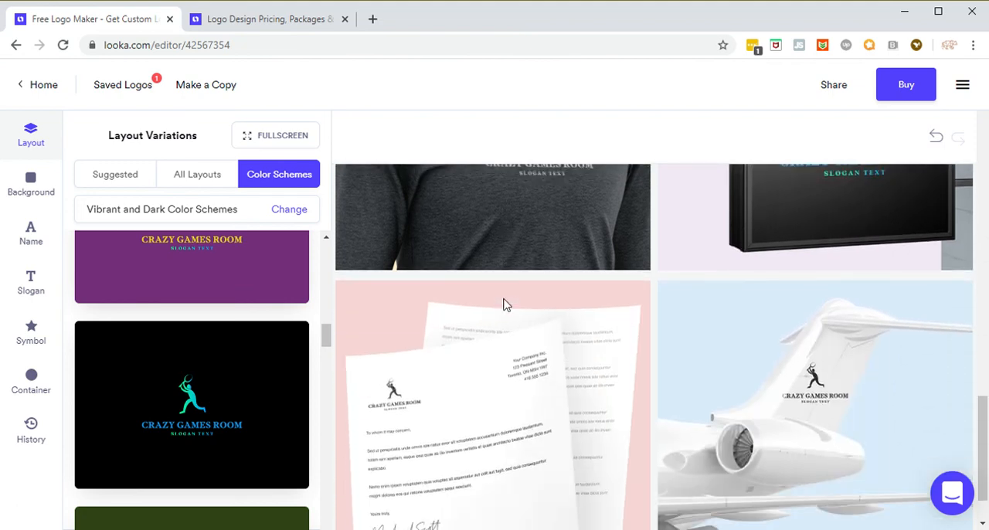
scroll(495, 311, "up", 5)
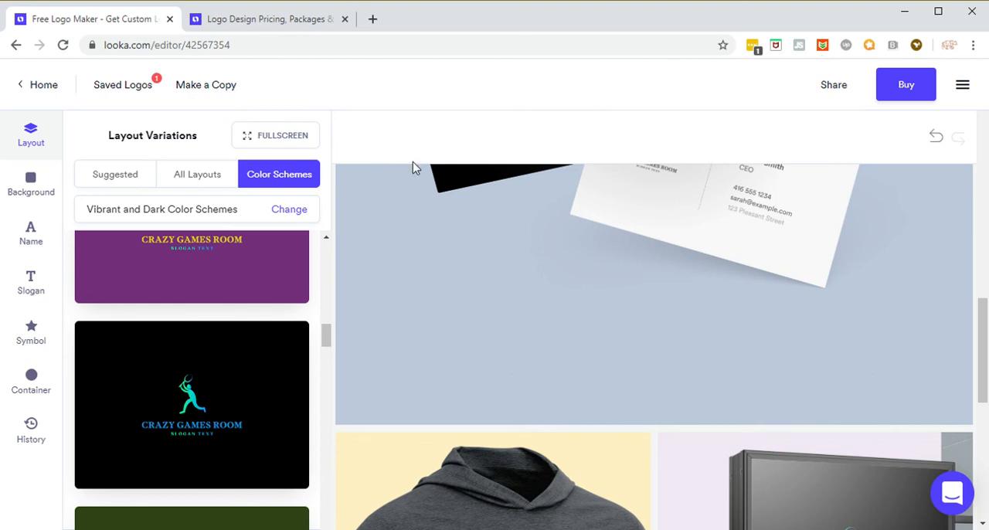
scroll(427, 205, "down", 1)
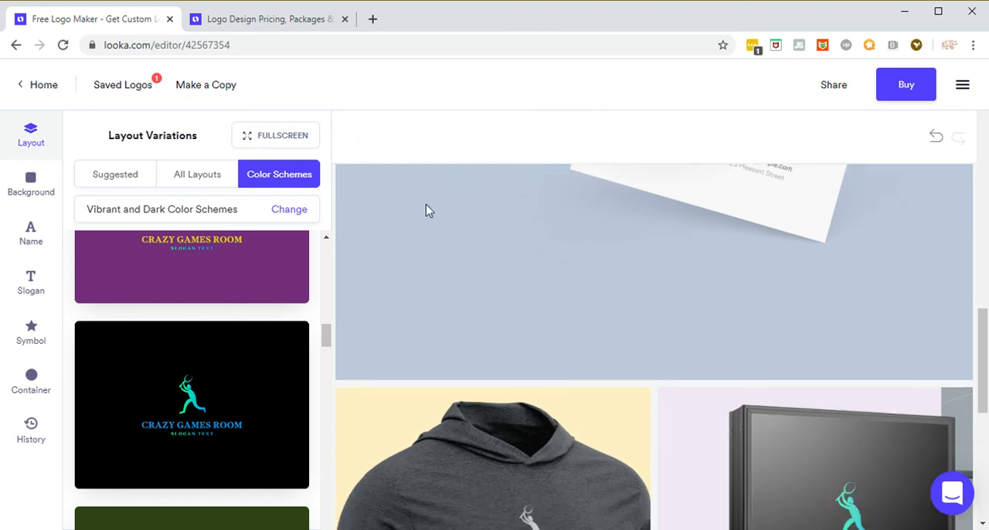
scroll(430, 216, "up", 1)
scroll(457, 269, "up", 3)
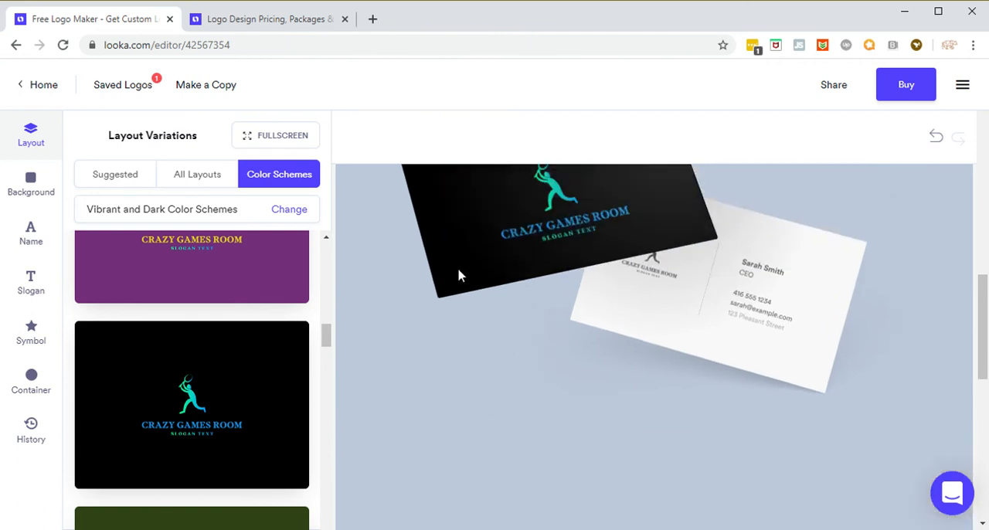
Step: Open the logo purchase options and compare the Basic, Premium and Enterprise packages
left_click(902, 80)
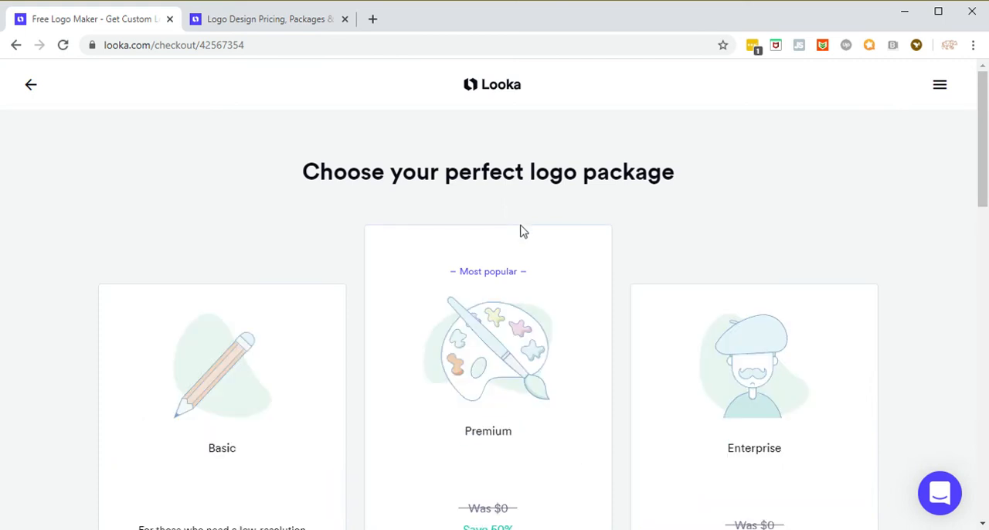
scroll(522, 232, "down", 3)
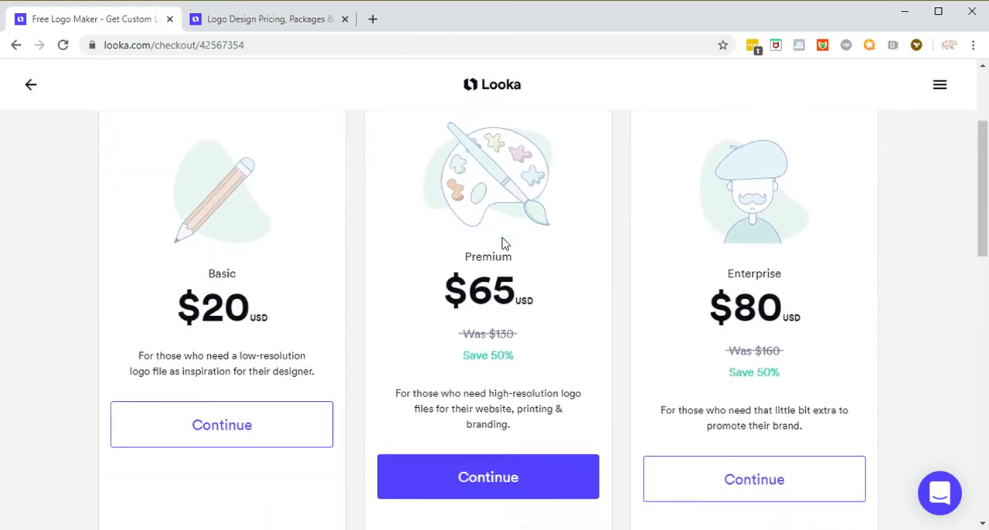
scroll(502, 245, "down", 5)
scroll(506, 255, "up", 2)
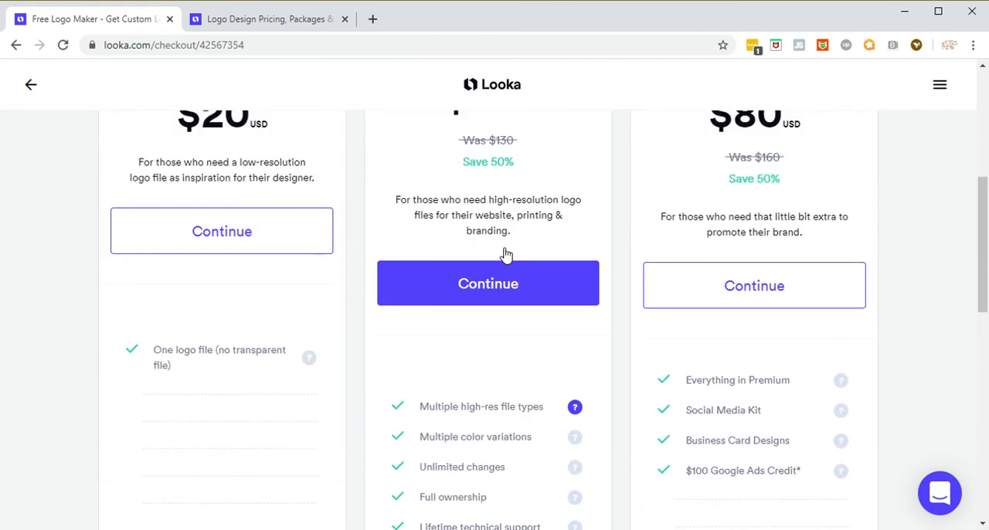
Step: Continue with the Basic package to view its checkout form, and return to the logo editor without purchasing
left_click(238, 236)
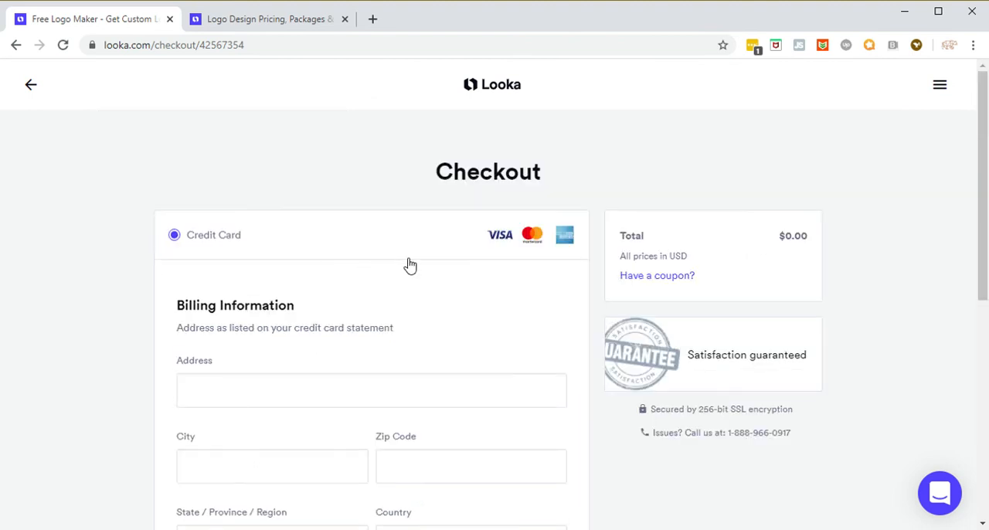
scroll(368, 264, "down", 3)
scroll(372, 265, "up", 3)
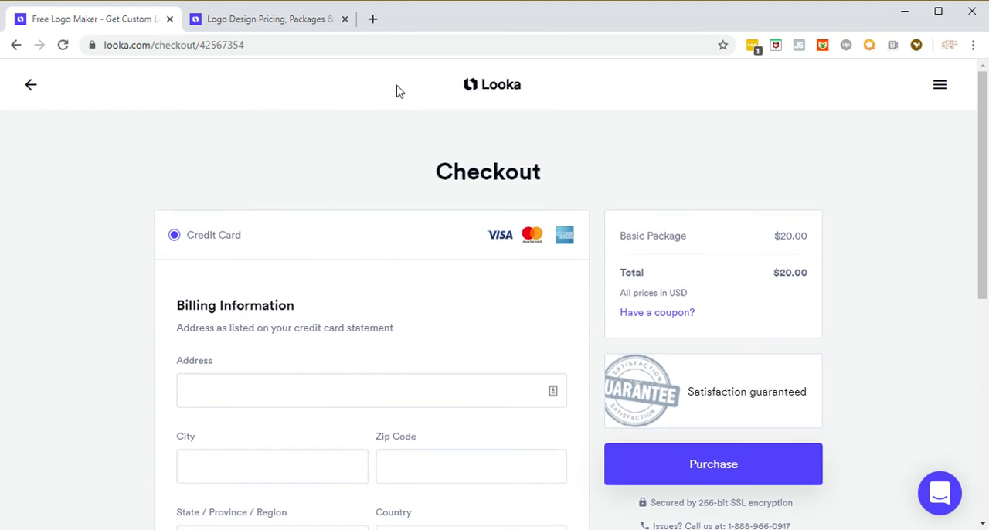
left_click(30, 86)
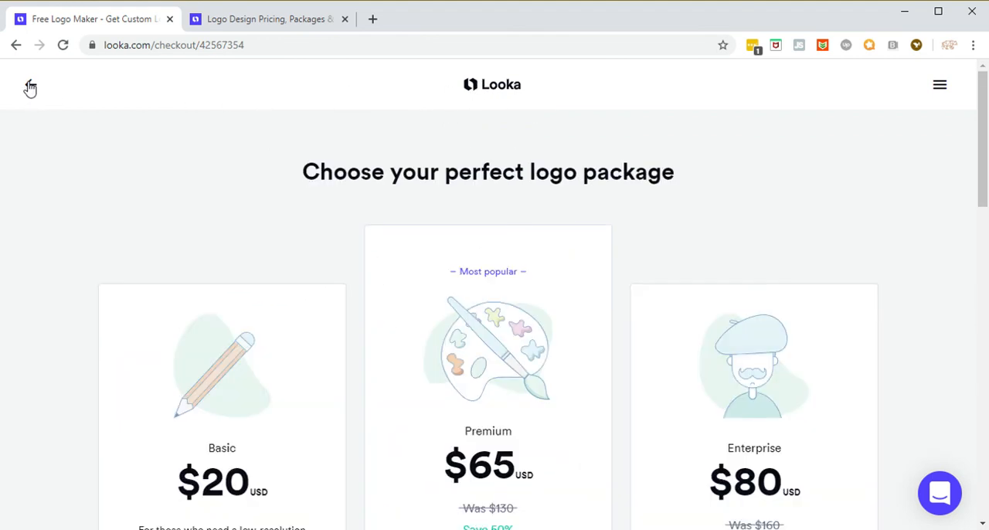
left_click(30, 87)
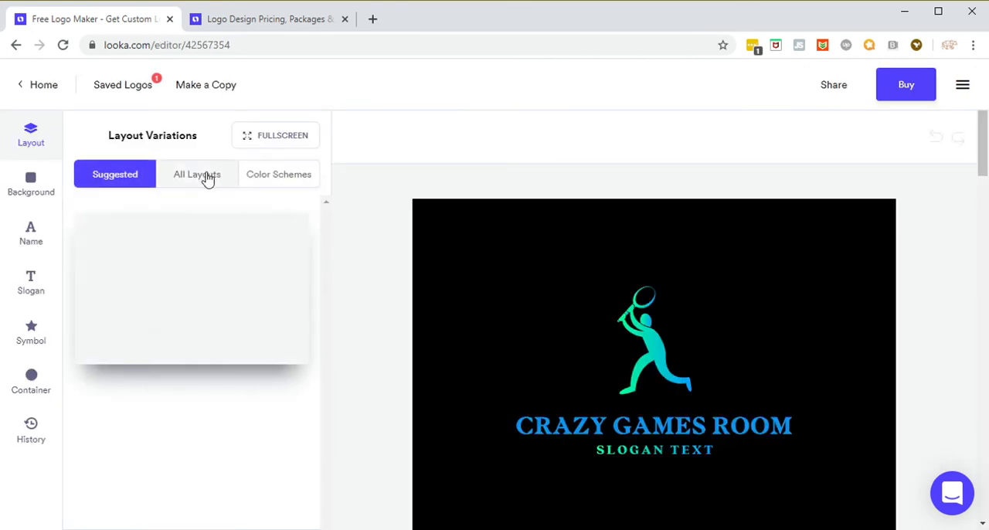
Step: From all layouts, apply the one with the player in a rounded gradient rectangle beside the name and review it on the mockups
left_click(203, 179)
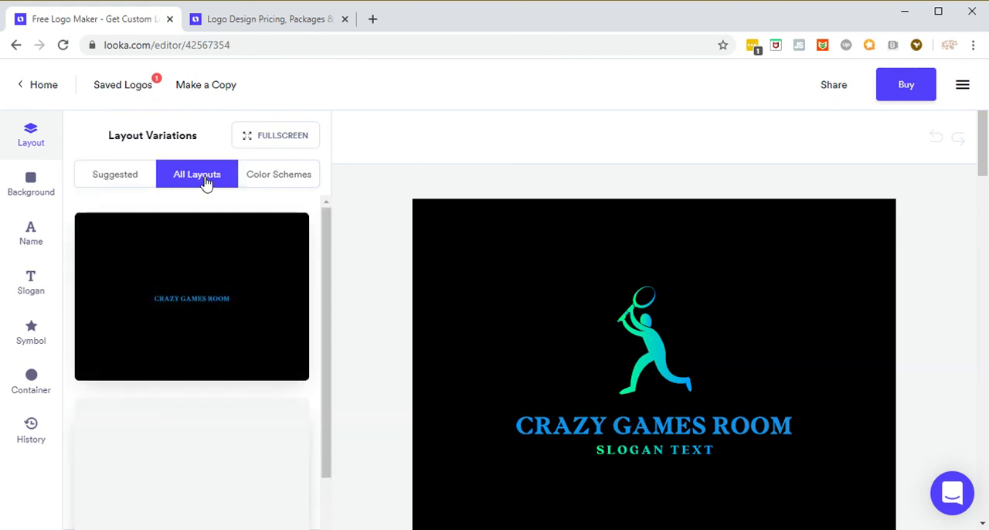
mouse_move(274, 271)
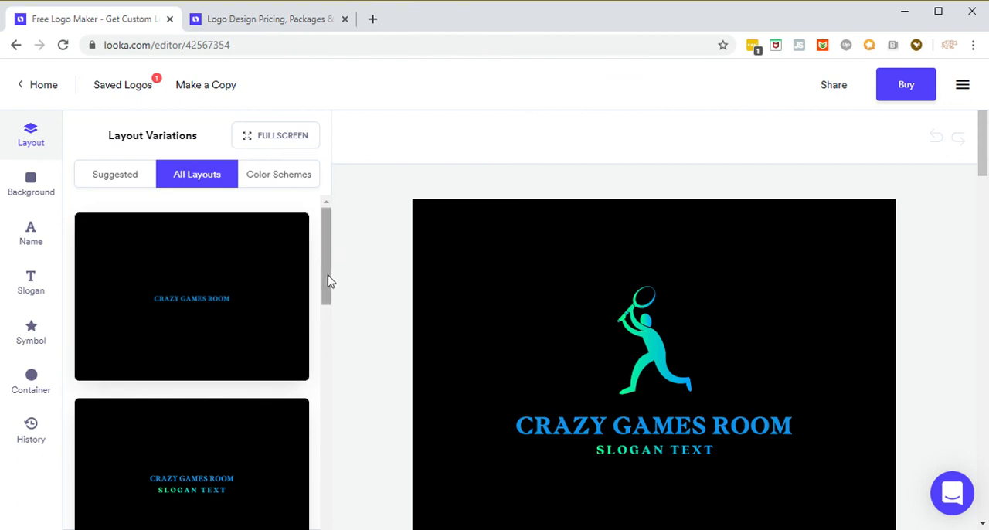
left_click_drag(327, 281, 335, 465)
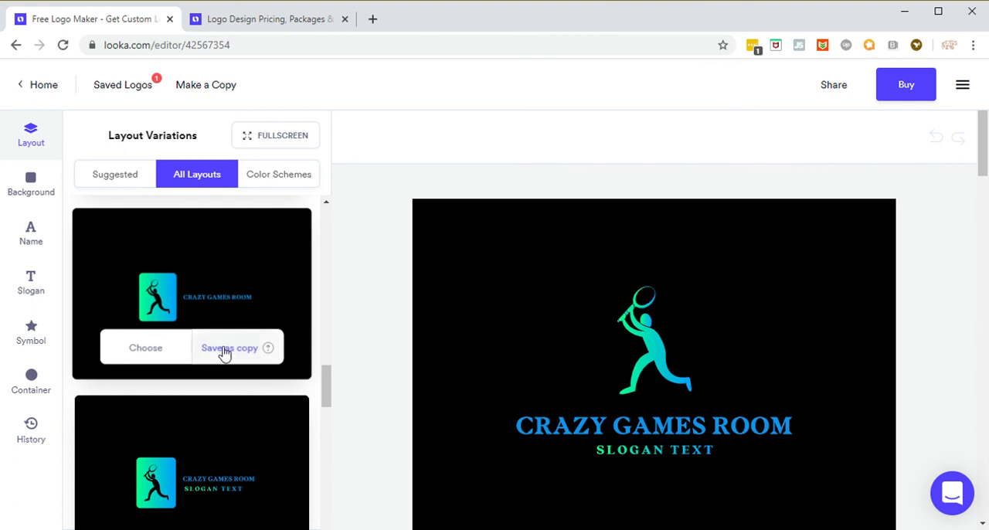
left_click(147, 350)
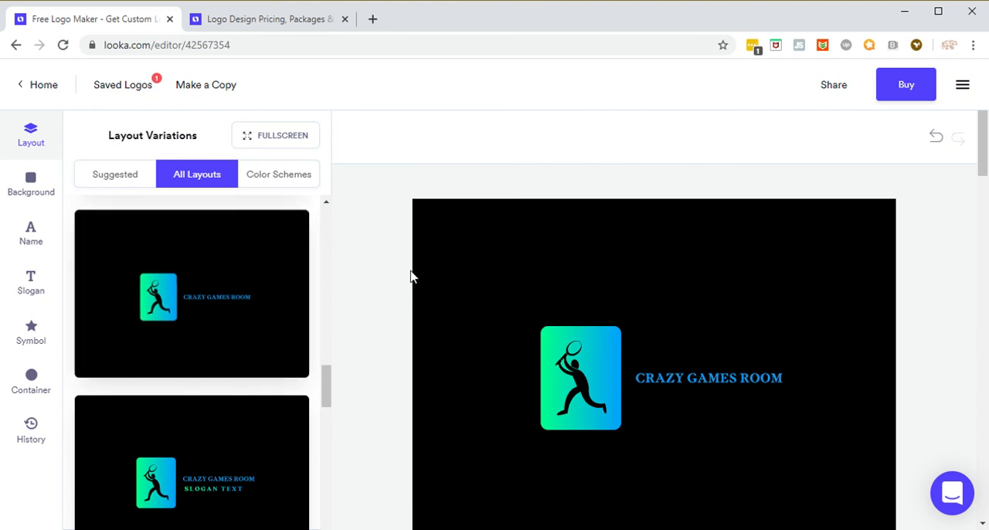
scroll(361, 271, "down", 2)
scroll(369, 286, "down", 3)
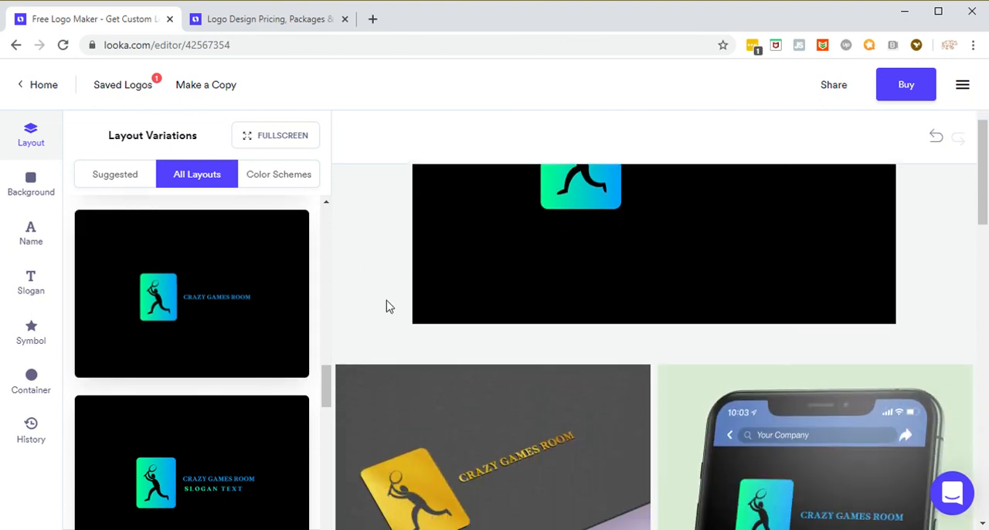
scroll(389, 311, "down", 6)
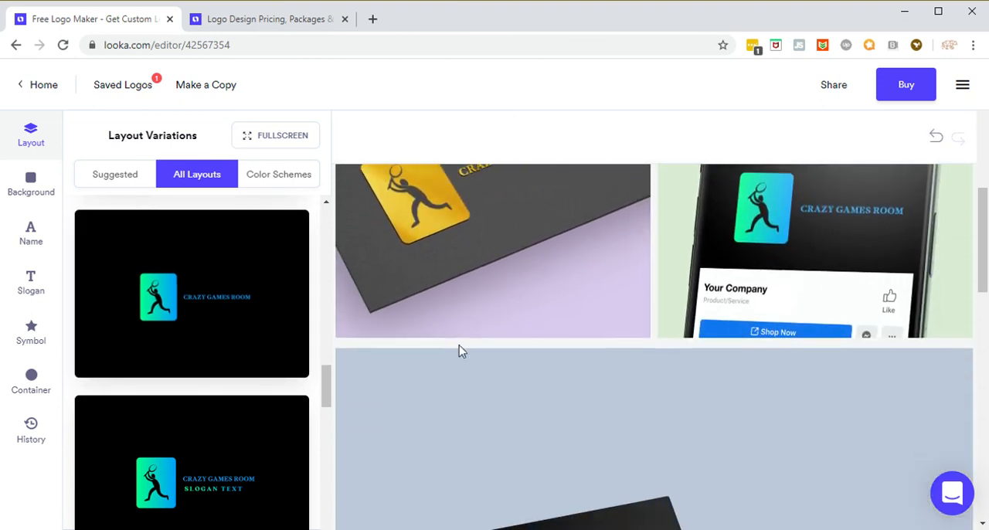
scroll(477, 352, "up", 1)
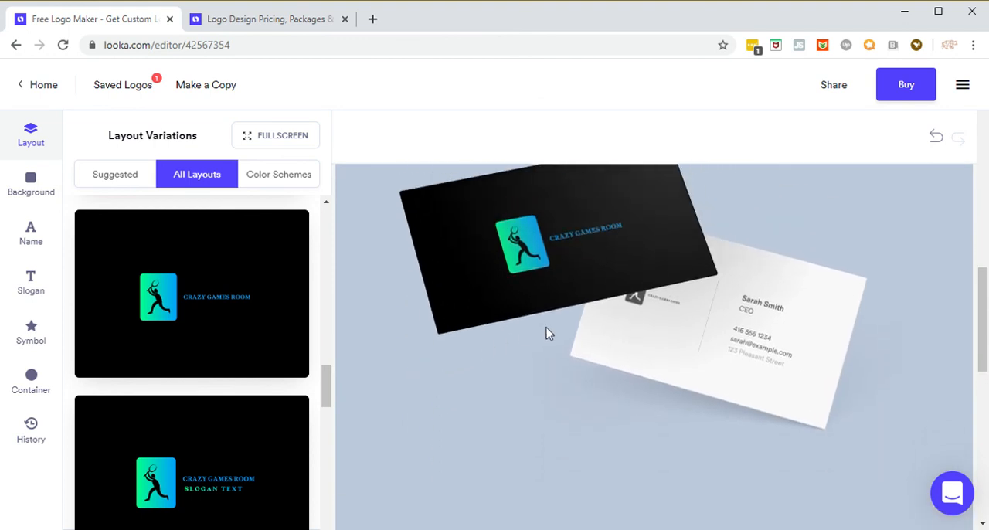
scroll(549, 337, "down", 4)
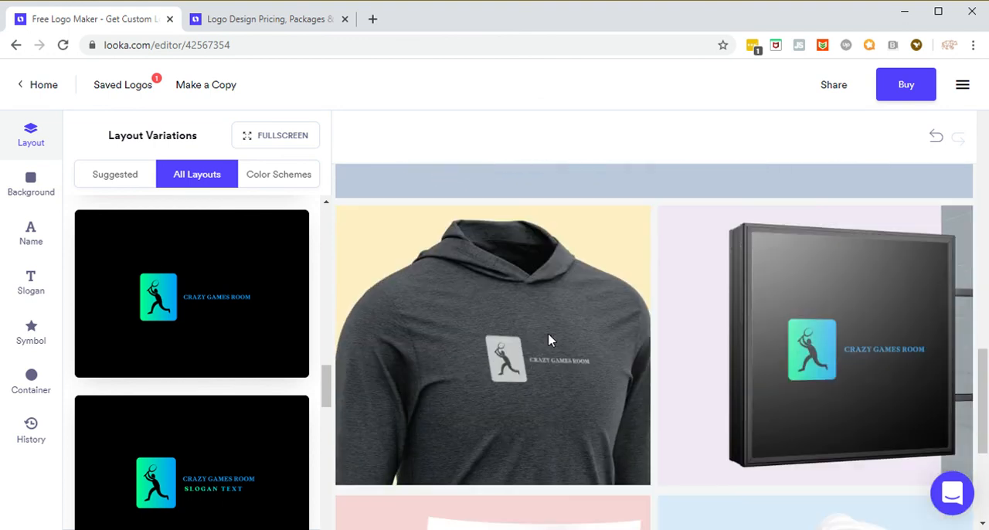
Step: Apply the layout with the uncontained player symbol to the left of the name and no slogan, and review it on the mockups
scroll(273, 394, "down", 4)
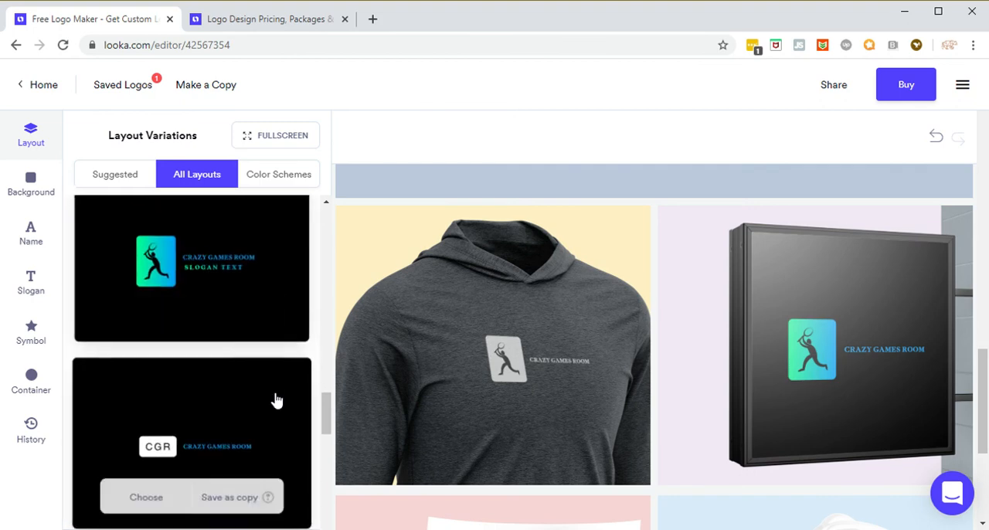
scroll(276, 395, "up", 7)
scroll(274, 396, "up", 8)
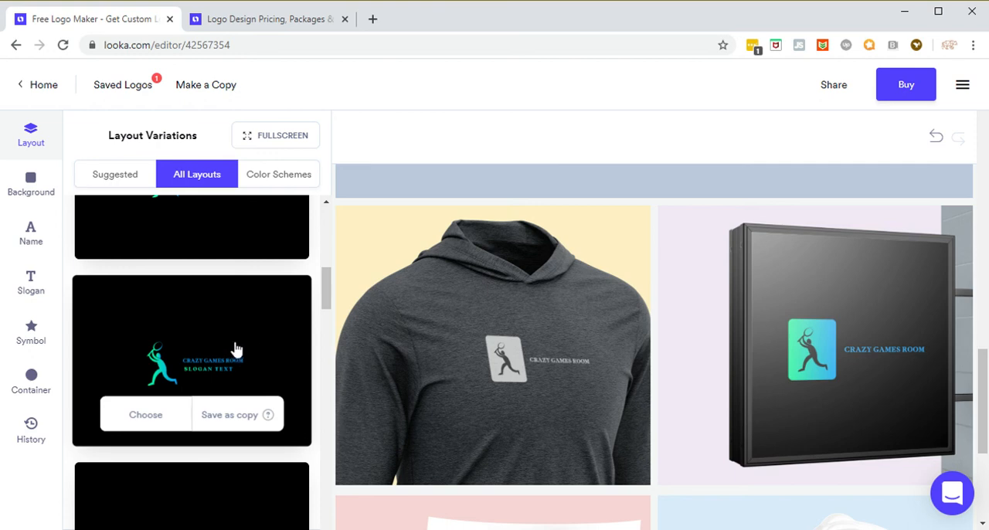
scroll(236, 349, "down", 1)
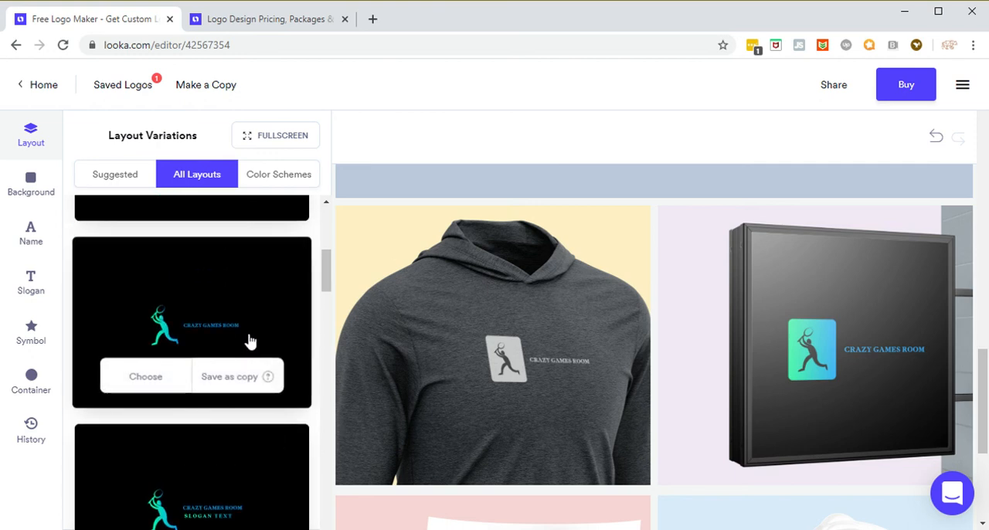
left_click(146, 377)
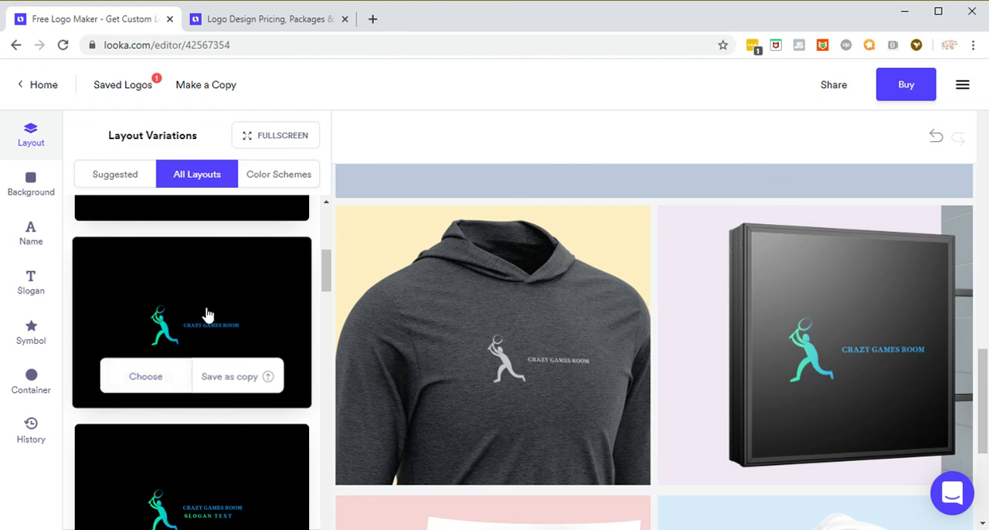
scroll(202, 305, "down", 2)
scroll(205, 313, "up", 2)
scroll(218, 318, "up", 1)
scroll(465, 306, "down", 3)
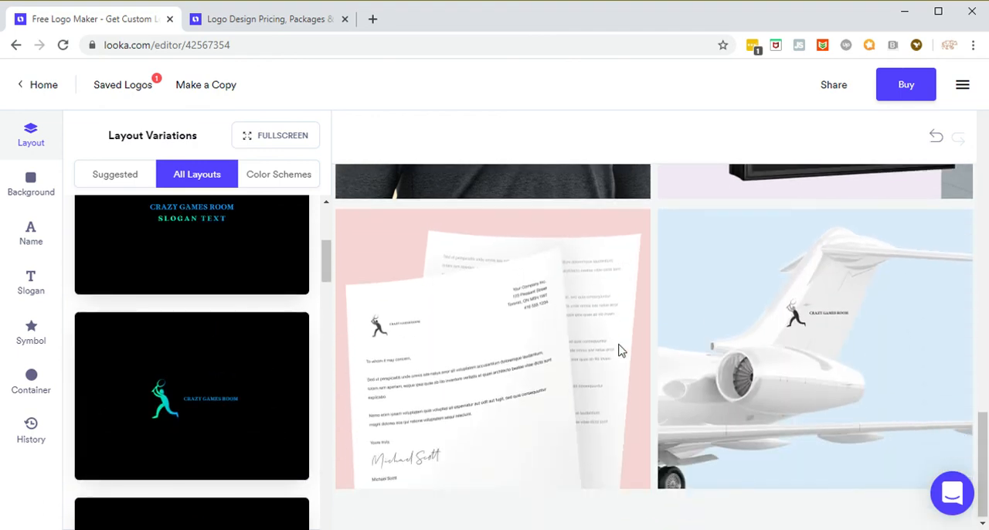
Step: Look through the suggested design styles for the logo
scroll(254, 331, "up", 2)
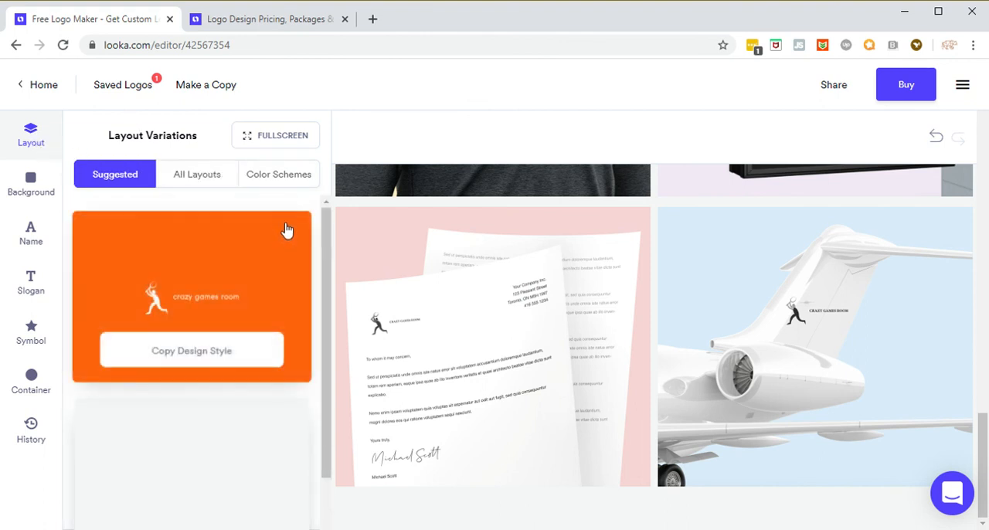
scroll(294, 282, "down", 3)
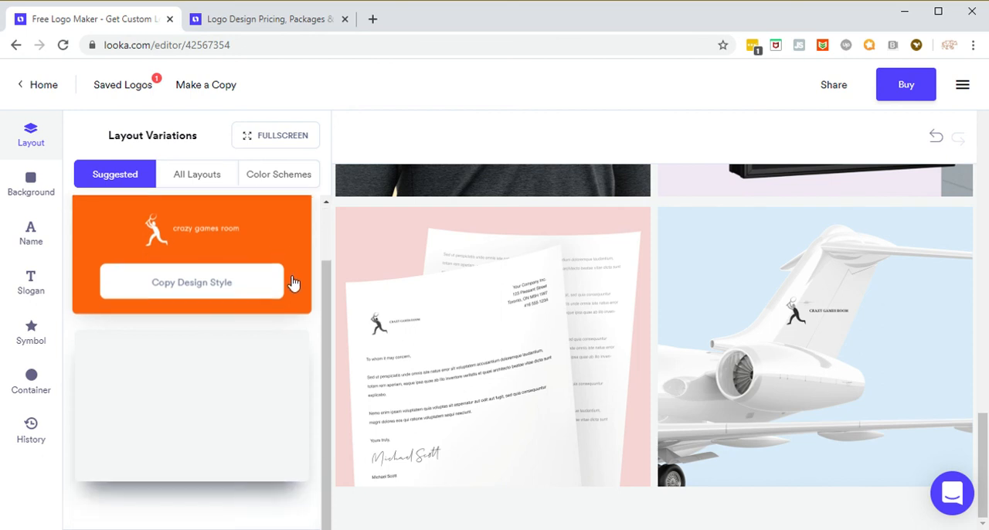
scroll(305, 301, "up", 2)
scroll(309, 304, "down", 5)
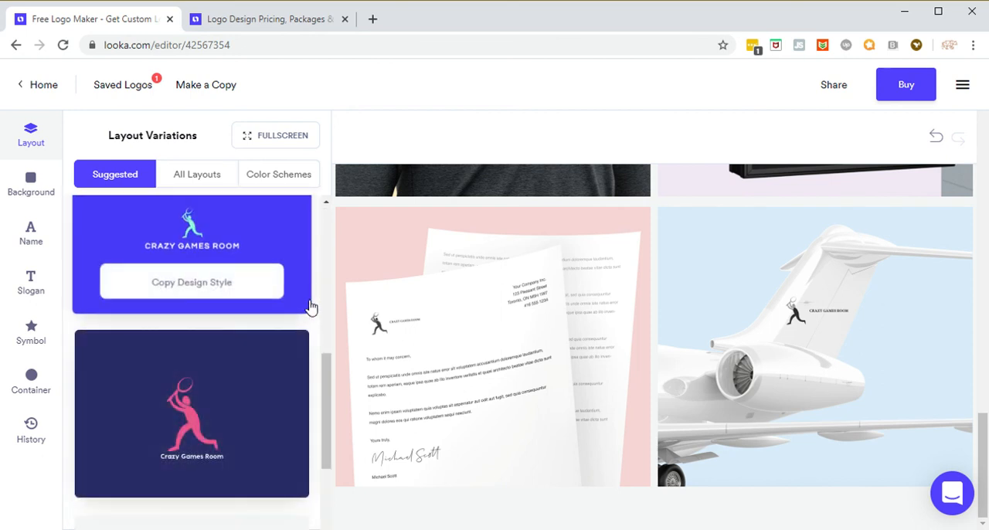
scroll(309, 309, "down", 4)
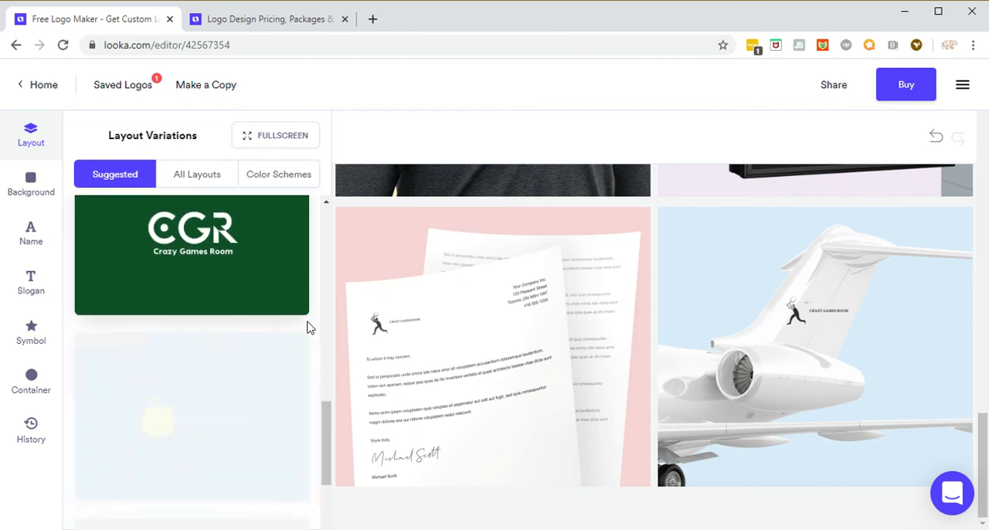
scroll(309, 325, "up", 10)
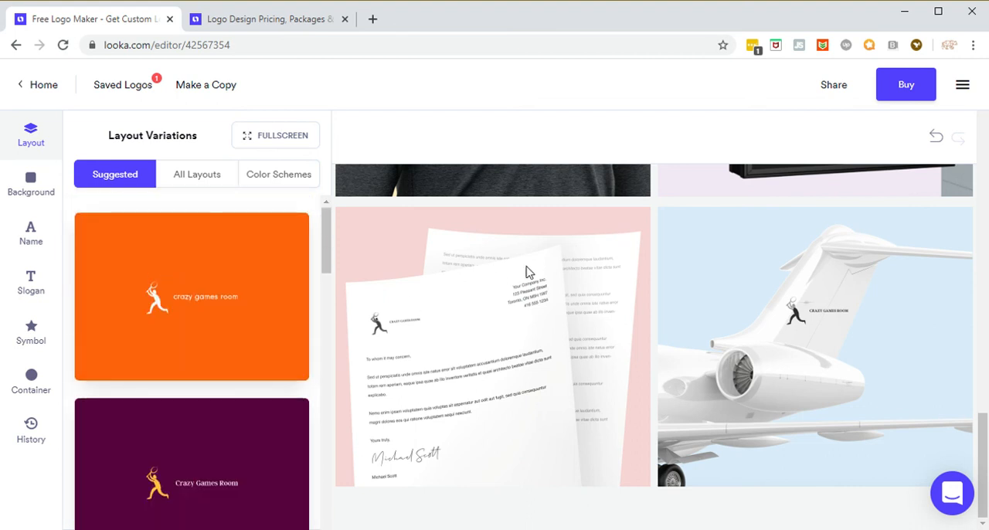
Step: Check the current logo on the hoodie and sign mockups, and open the color schemes
scroll(544, 315, "up", 3)
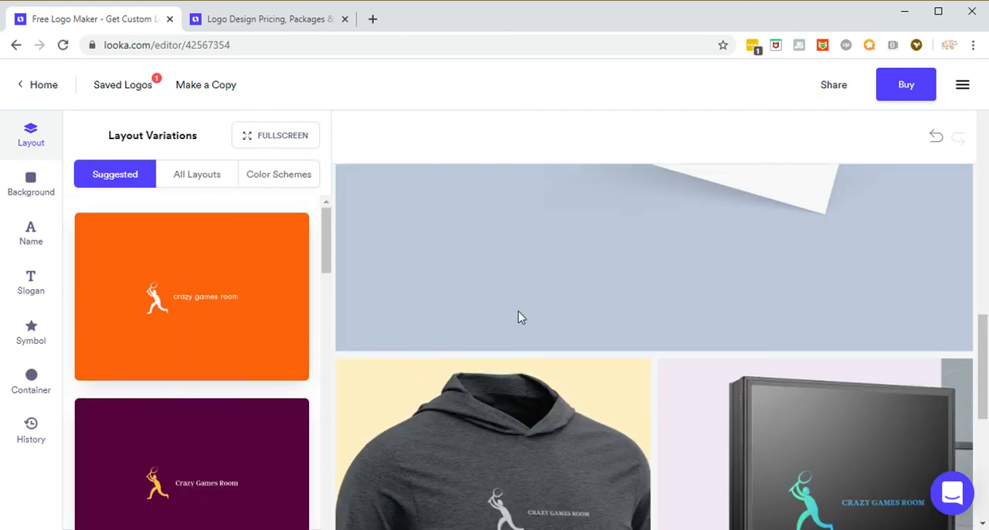
scroll(521, 317, "down", 2)
mouse_move(228, 276)
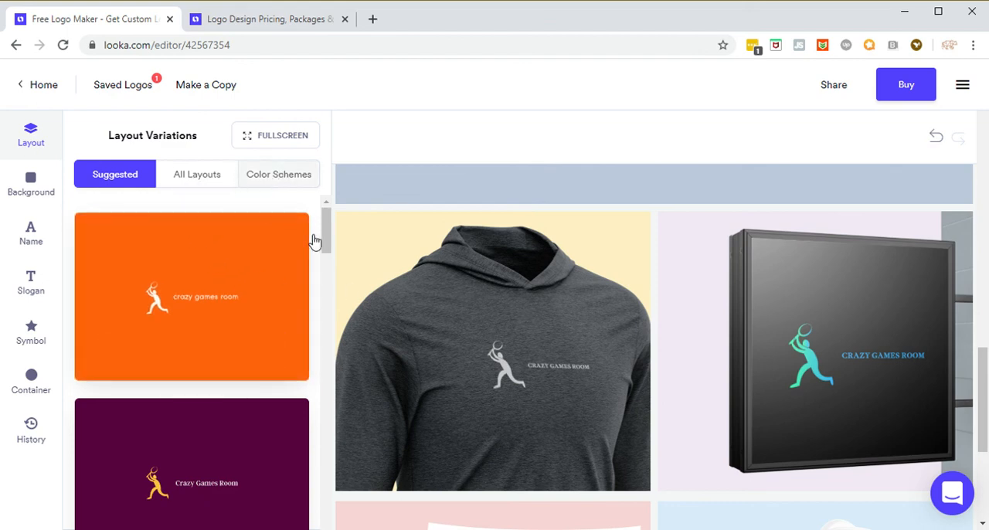
left_click(279, 174)
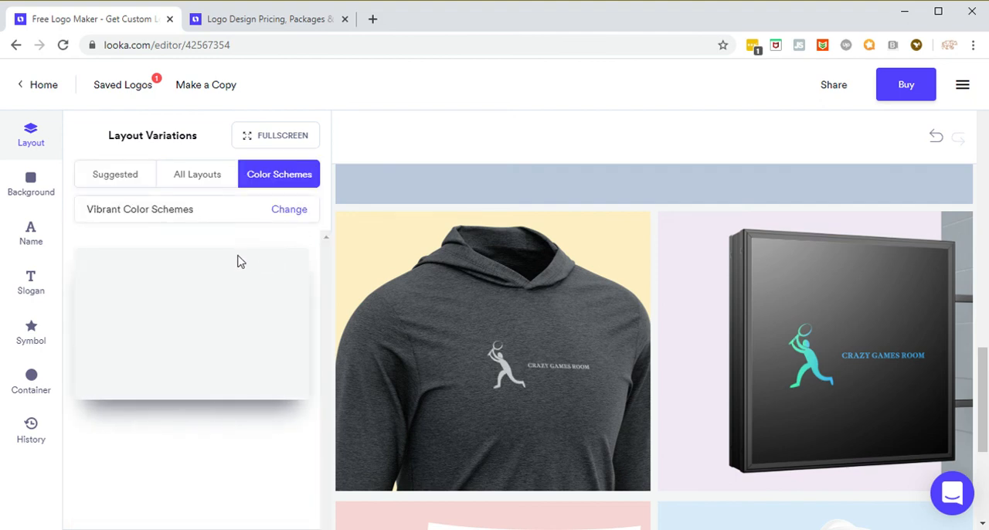
Step: Look through the vibrant color schemes for the logo, and open the symbol variations
scroll(268, 287, "down", 1)
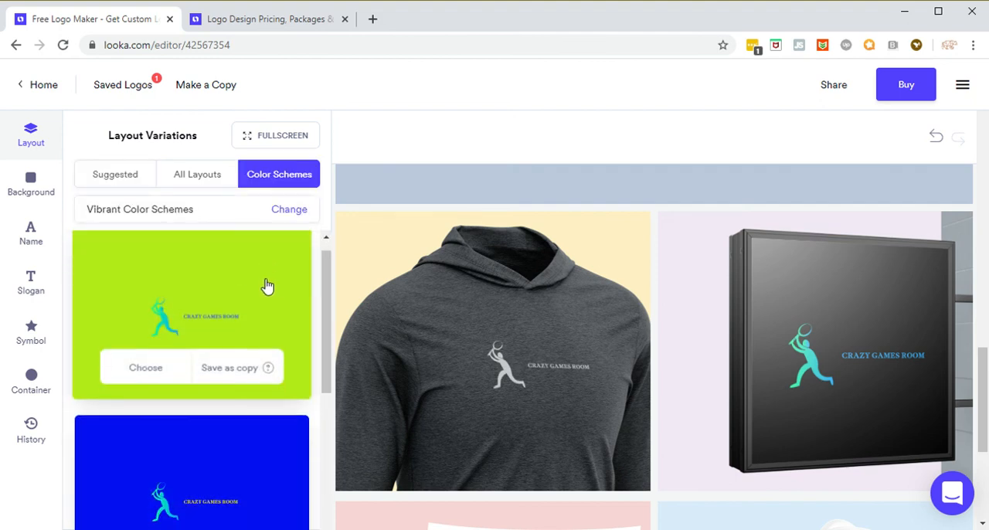
scroll(117, 299, "down", 1)
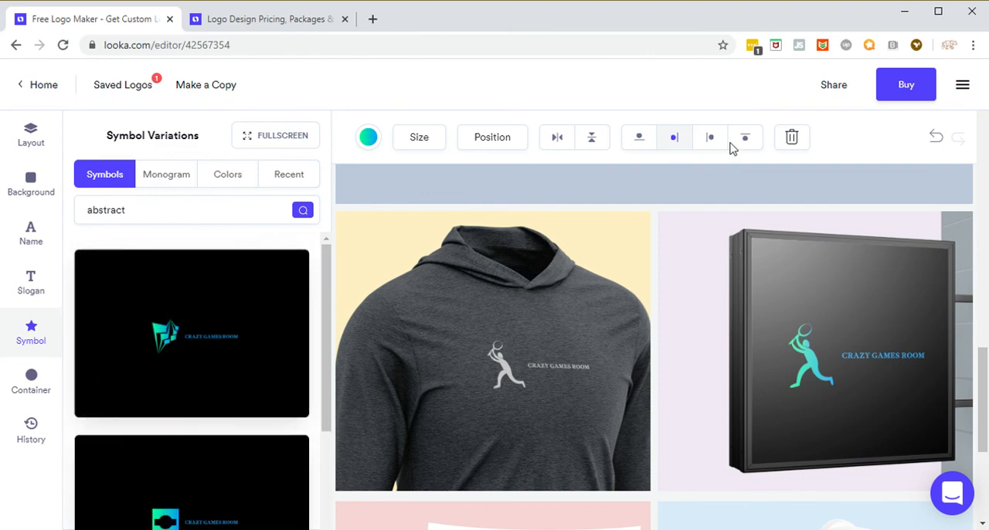
Step: Browse the abstract symbol variations and review the current logo on the hoodie, sign, letterhead and airplane mockups
scroll(360, 321, "down", 2)
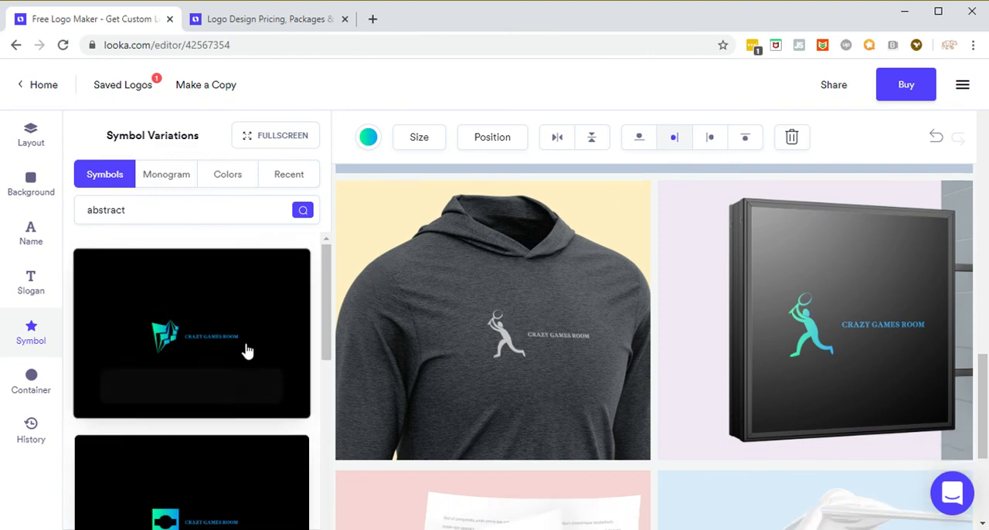
scroll(235, 347, "down", 2)
scroll(236, 351, "down", 1)
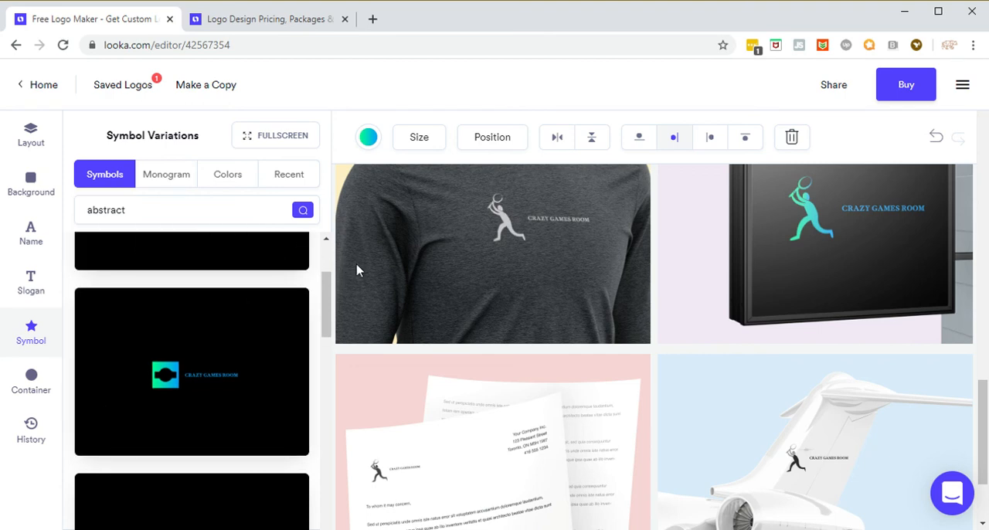
scroll(856, 281, "up", 1)
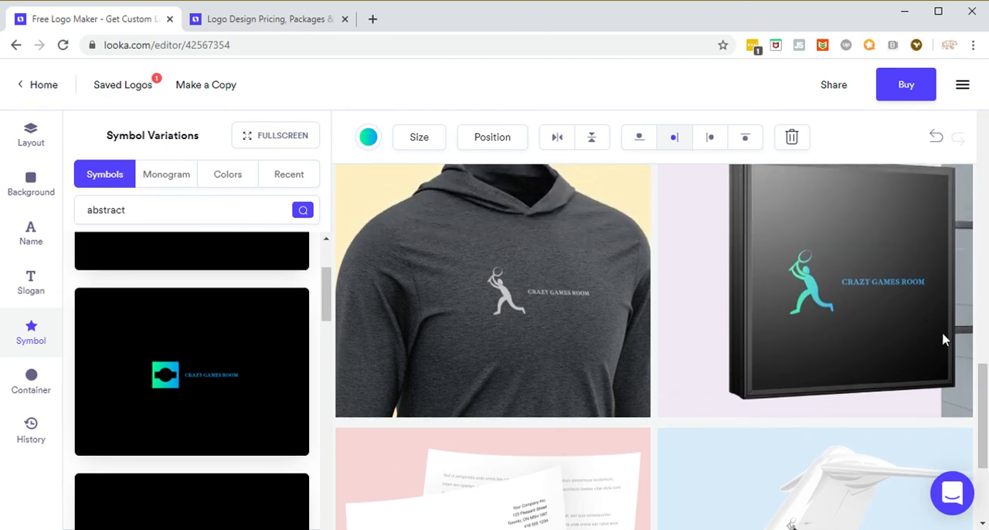
scroll(912, 328, "up", 2)
scroll(908, 329, "down", 1)
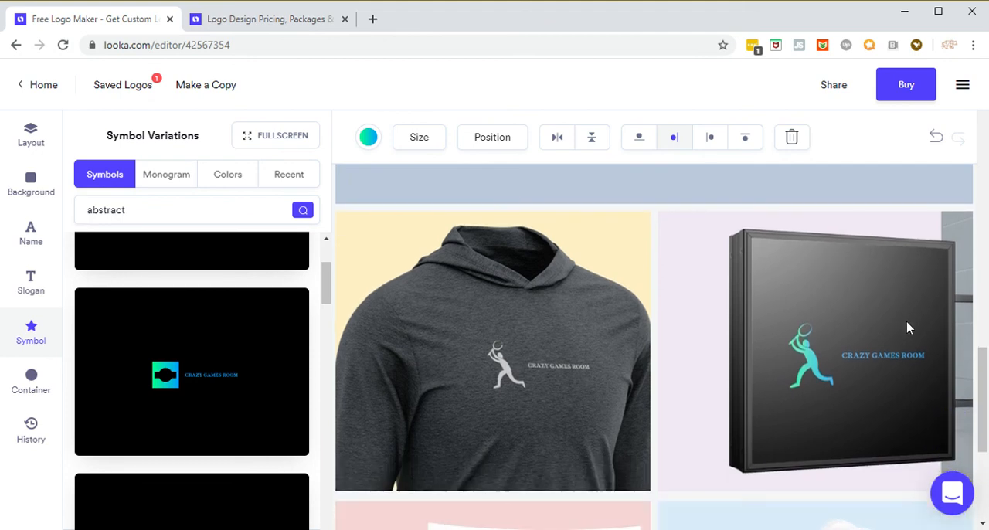